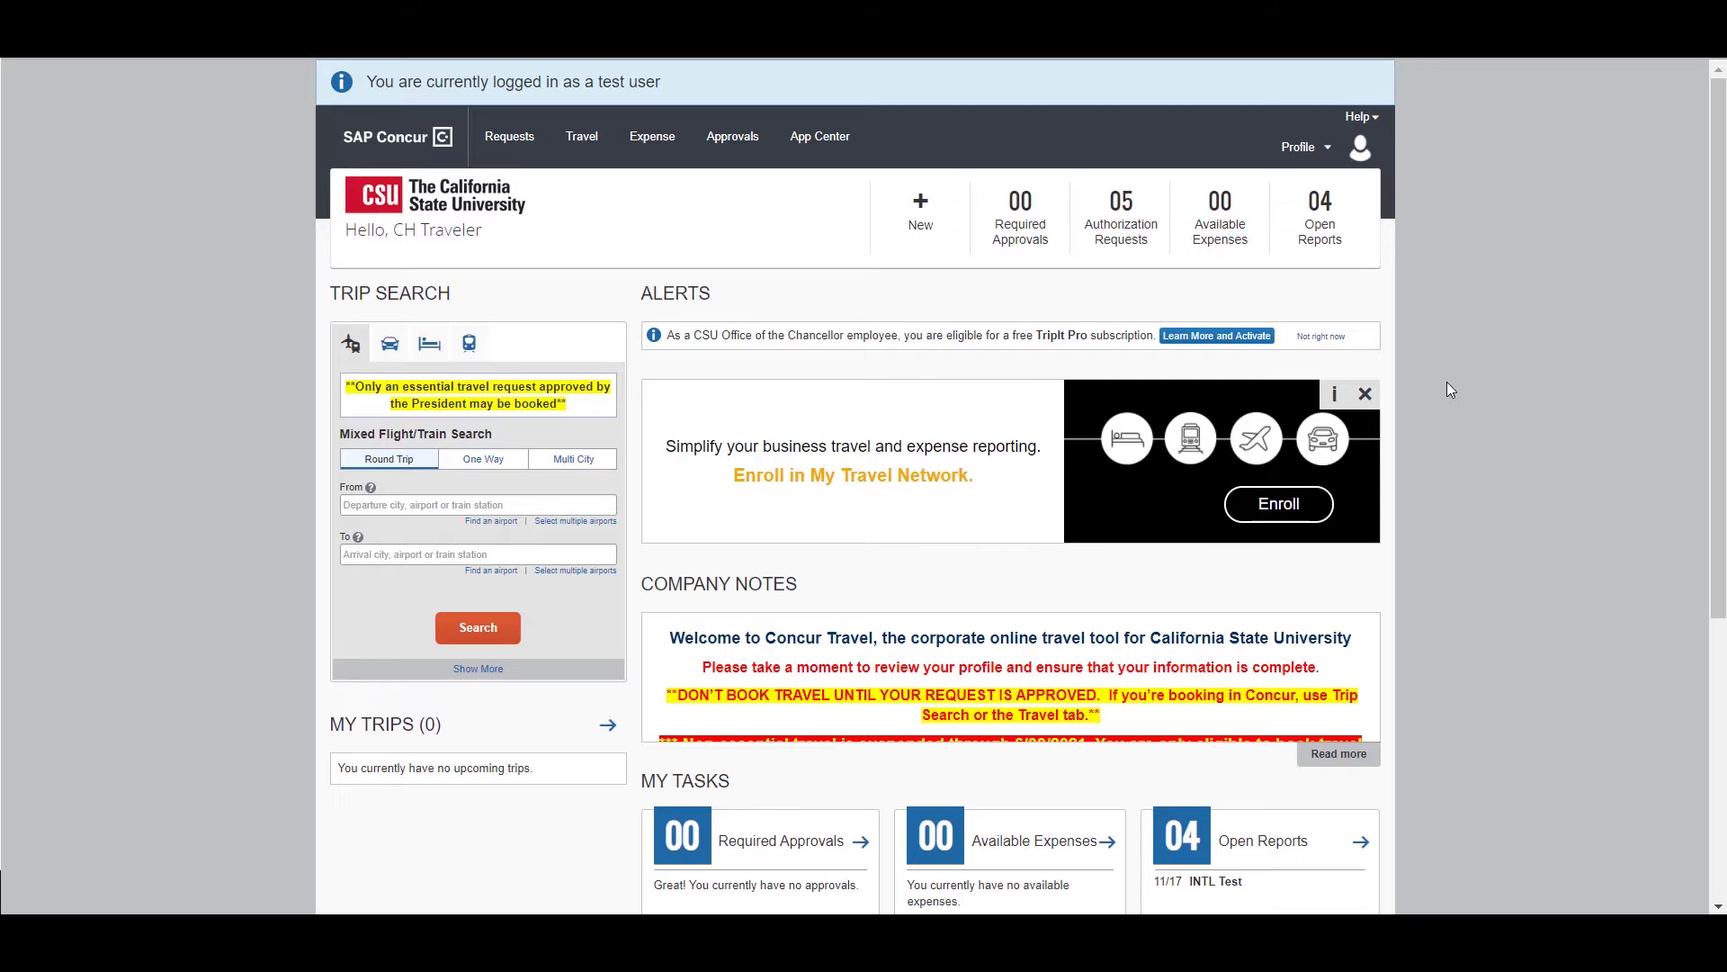
- Start a delegate session acting as the test approver account
left_click(1316, 151)
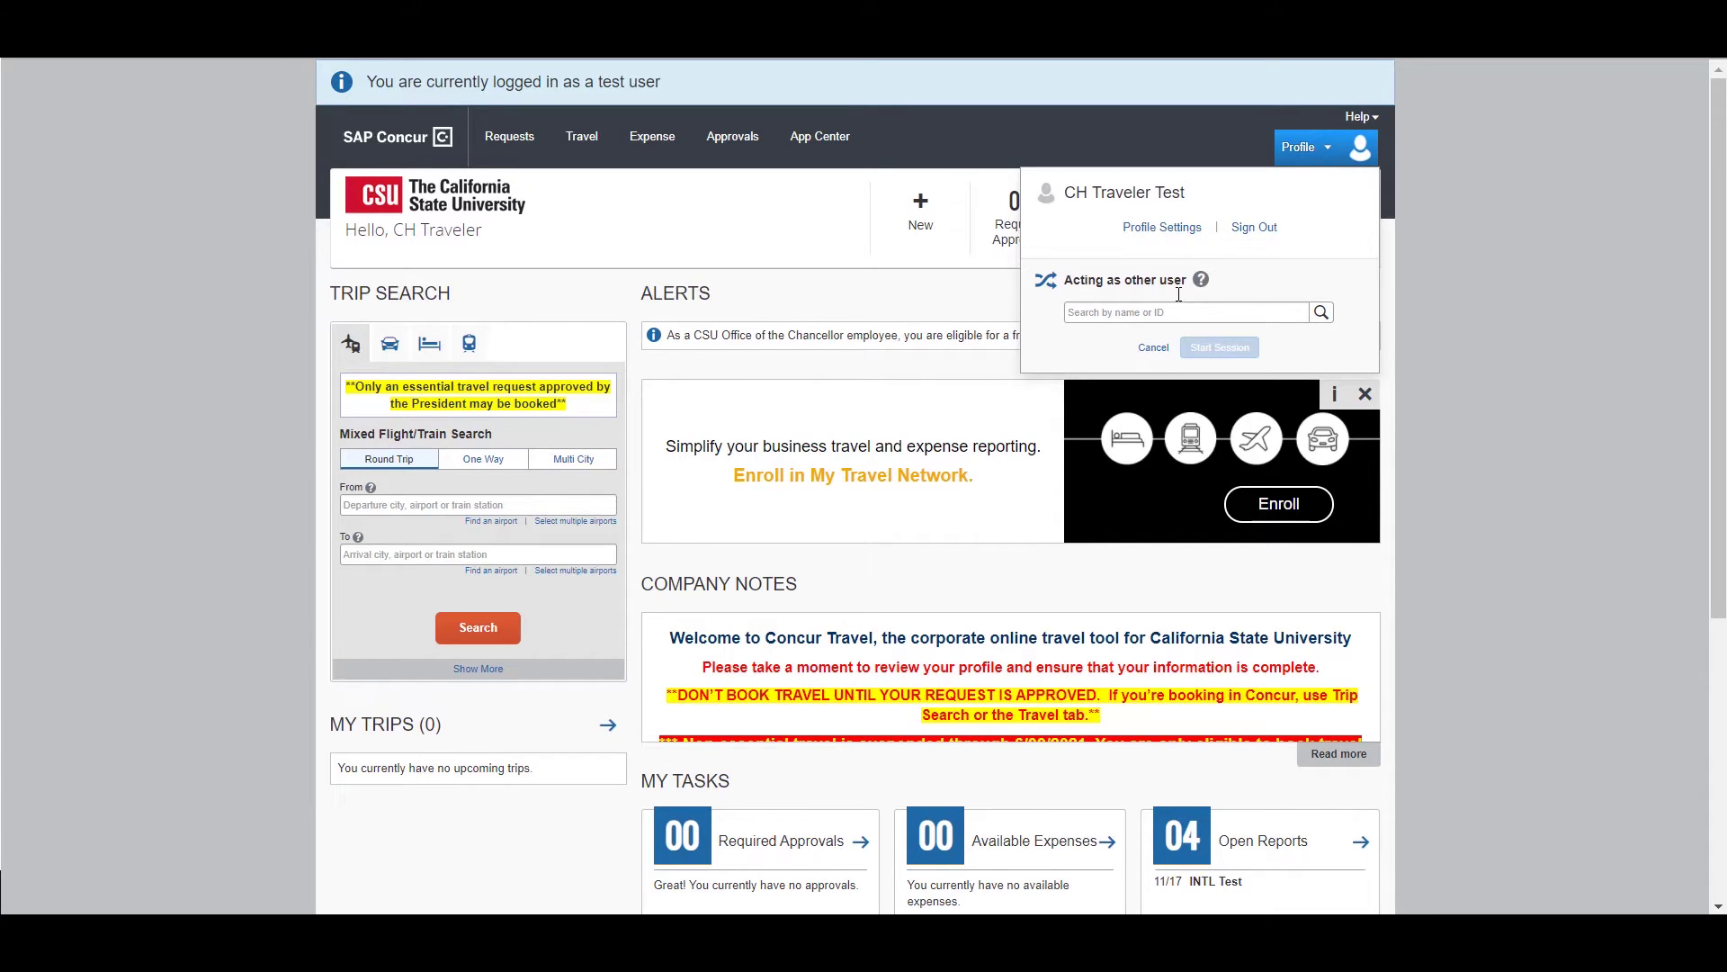
left_click(1134, 310)
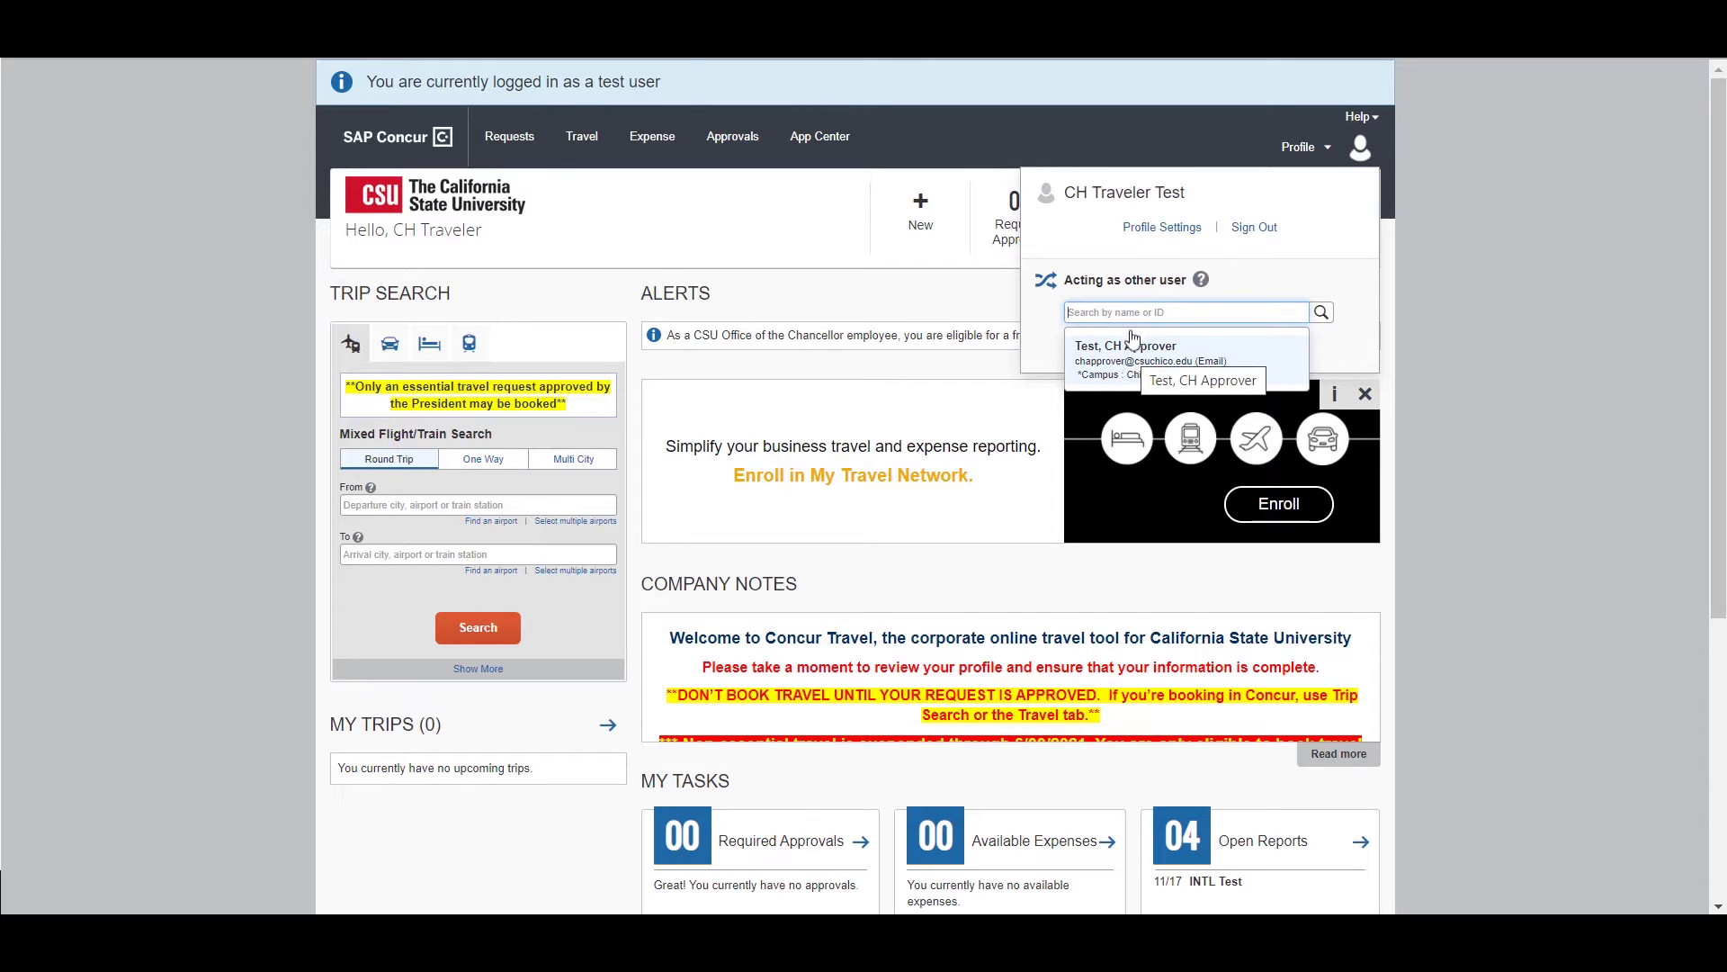
left_click(1130, 358)
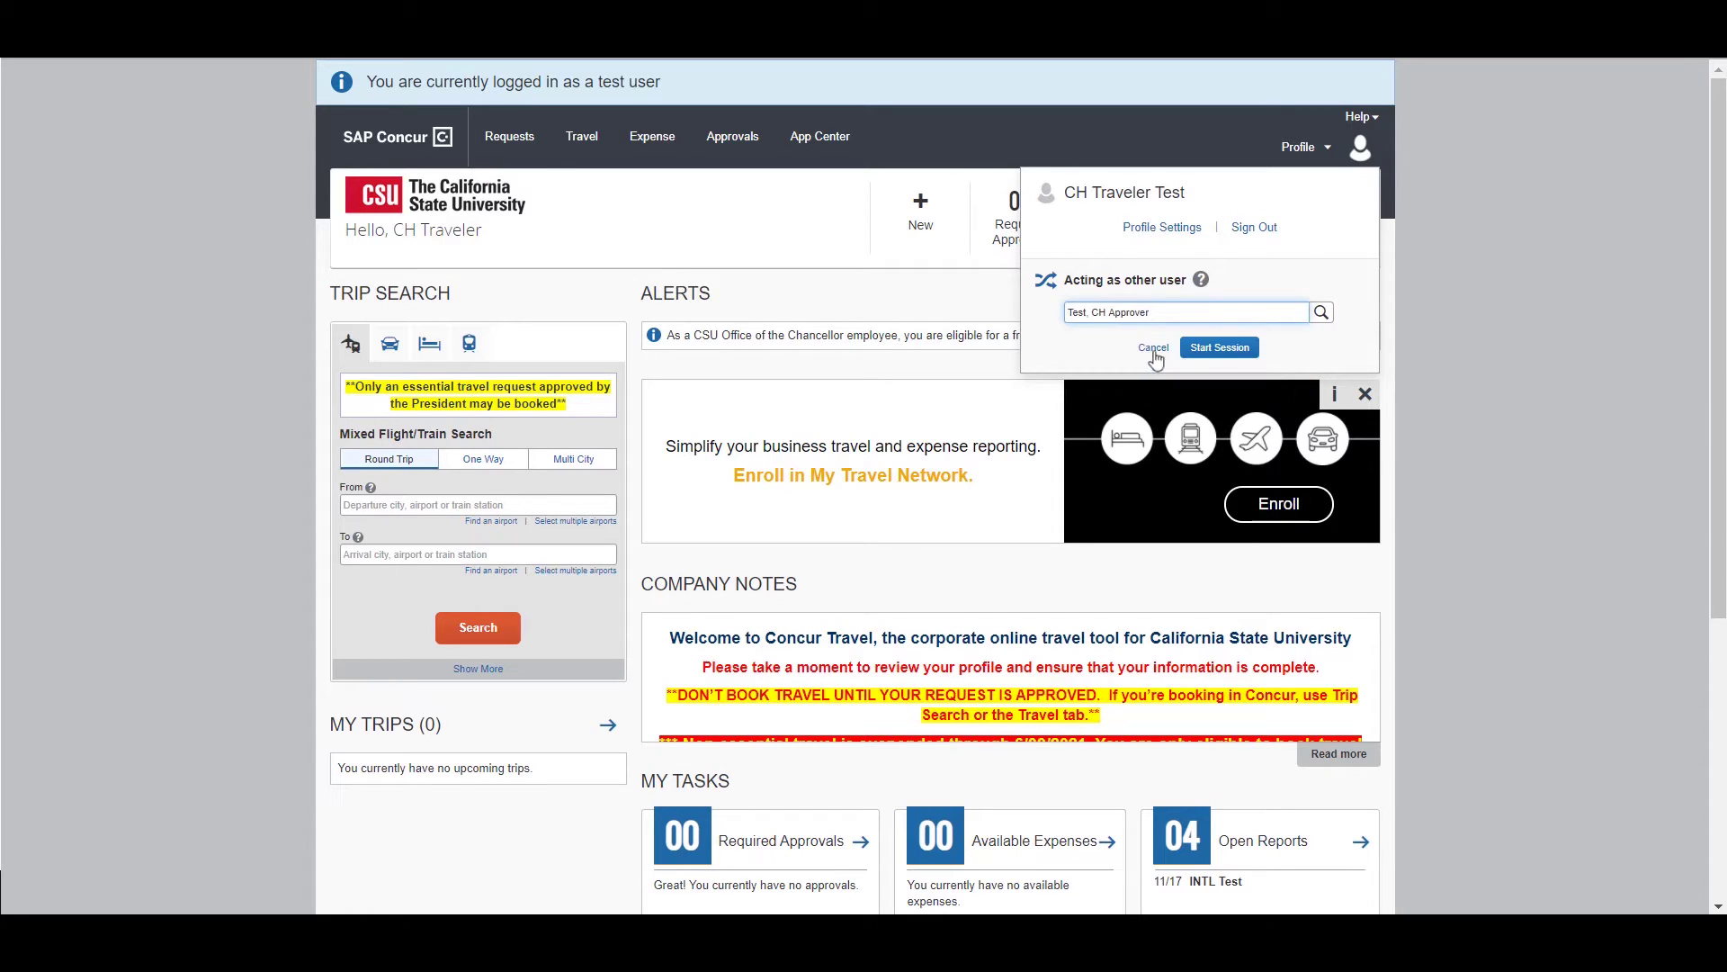
left_click(1214, 351)
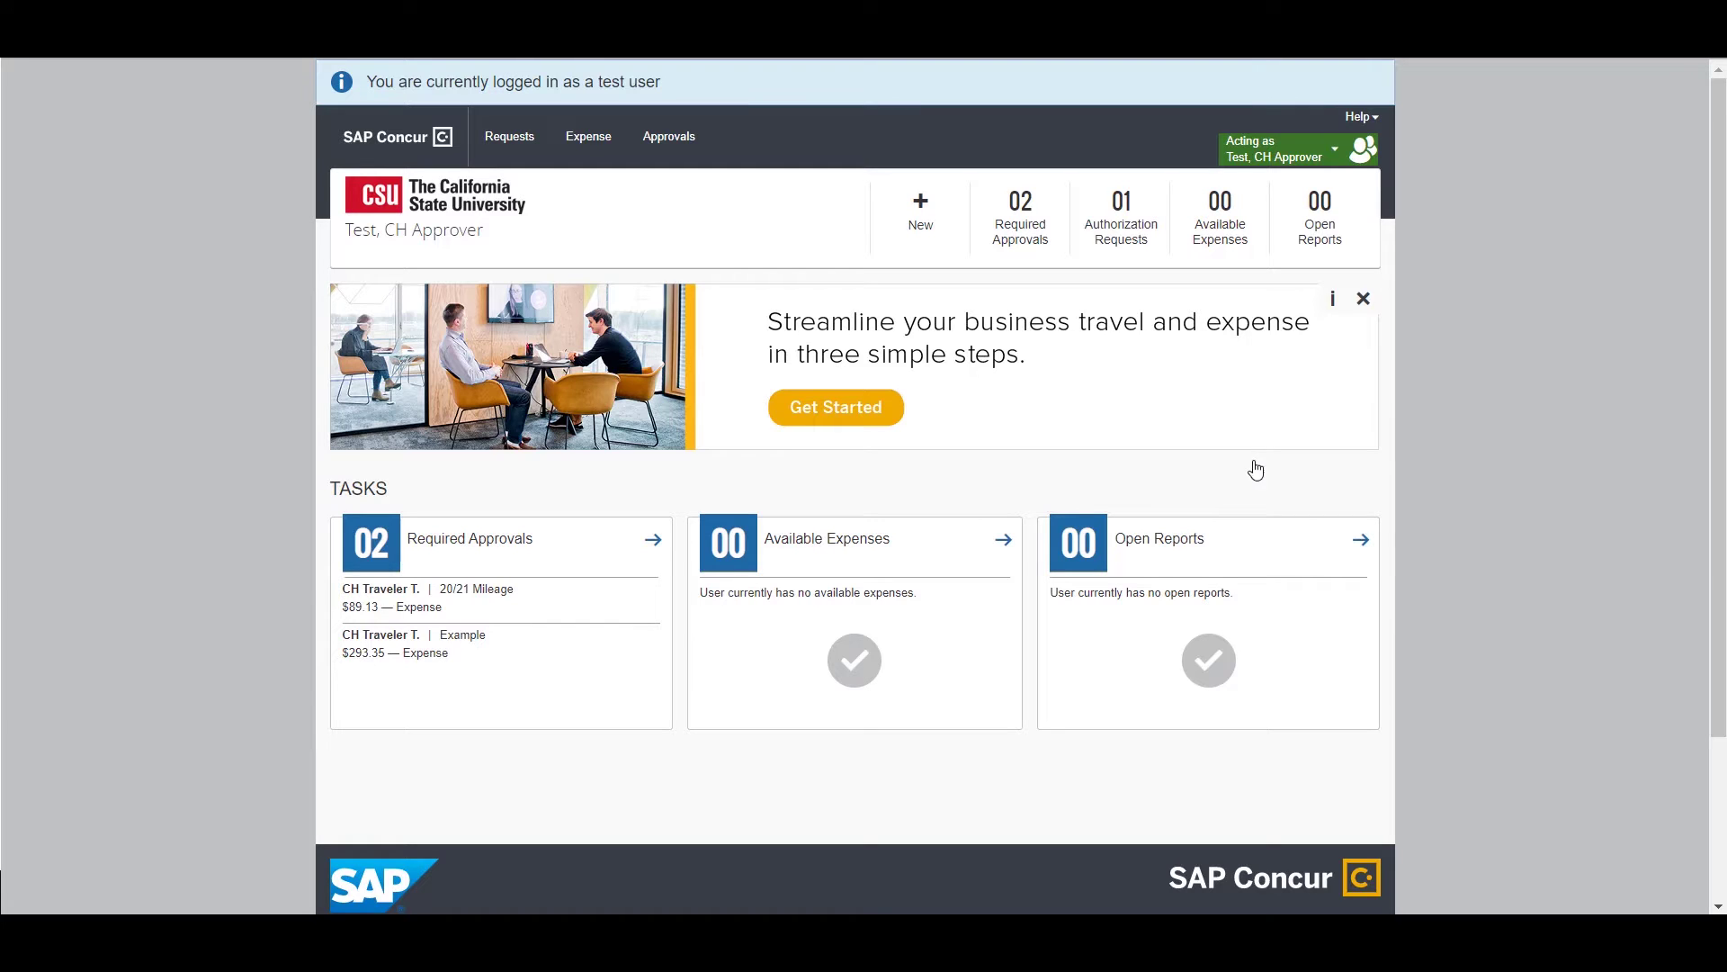
- Open the 20/21 Mileage expense report and review the receipt and comment history of its Personal Car Mileage expense
left_click(404, 608)
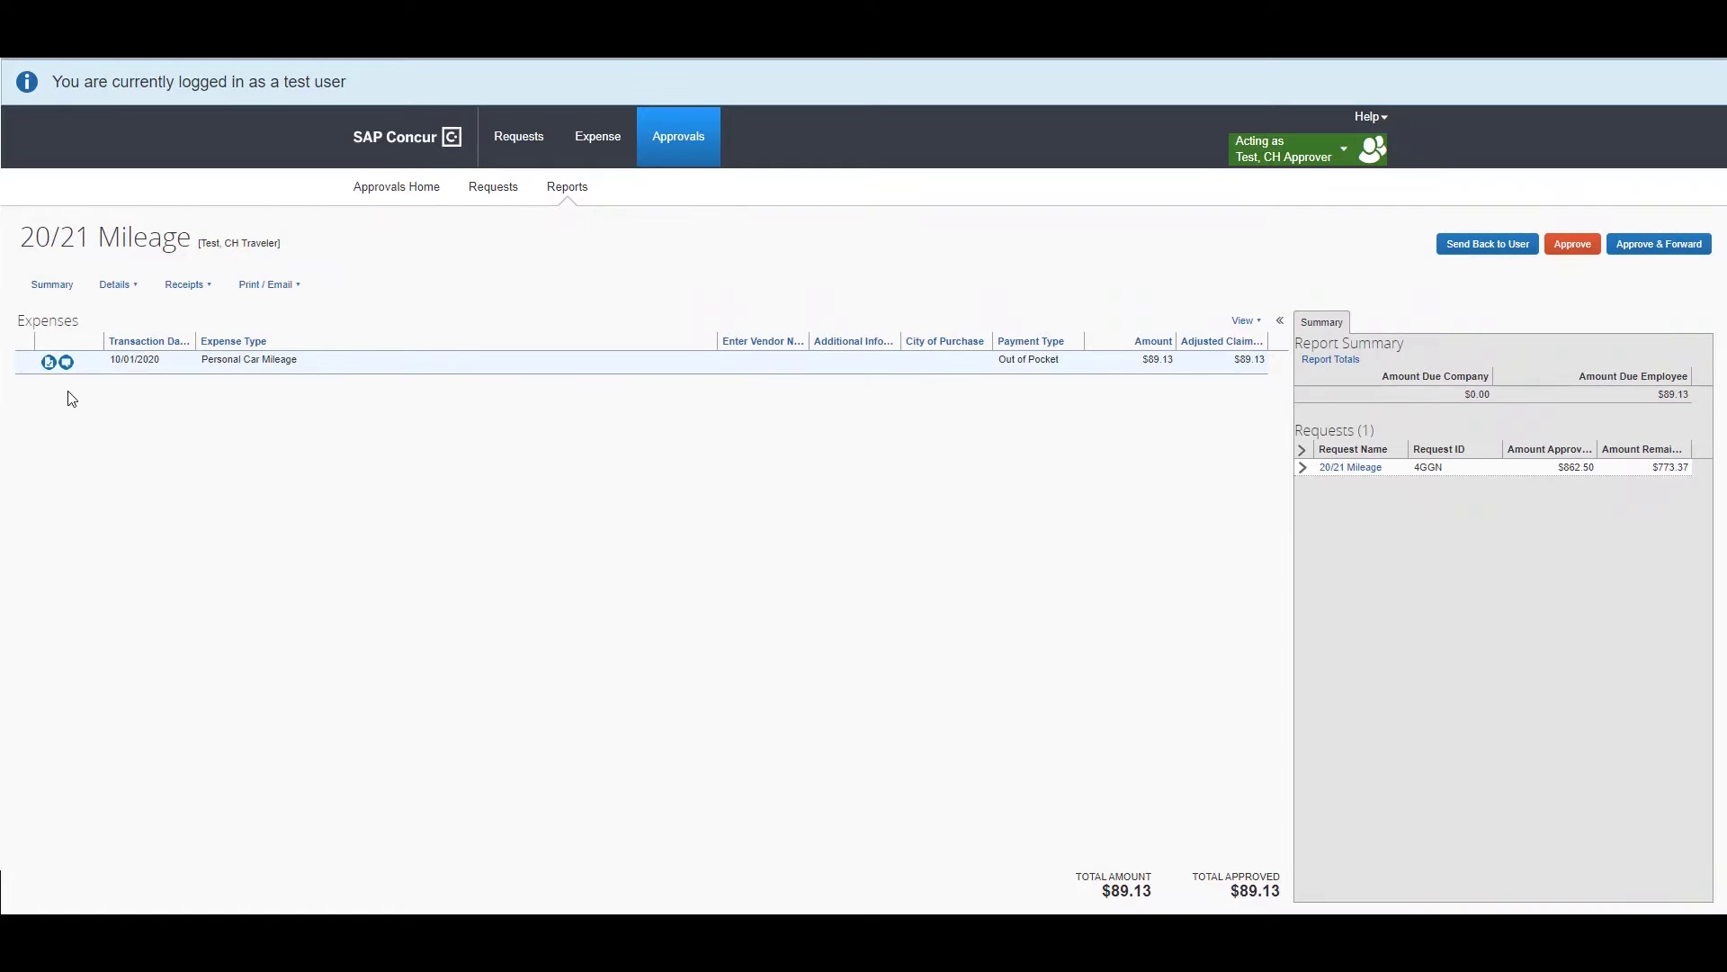
mouse_move(67, 390)
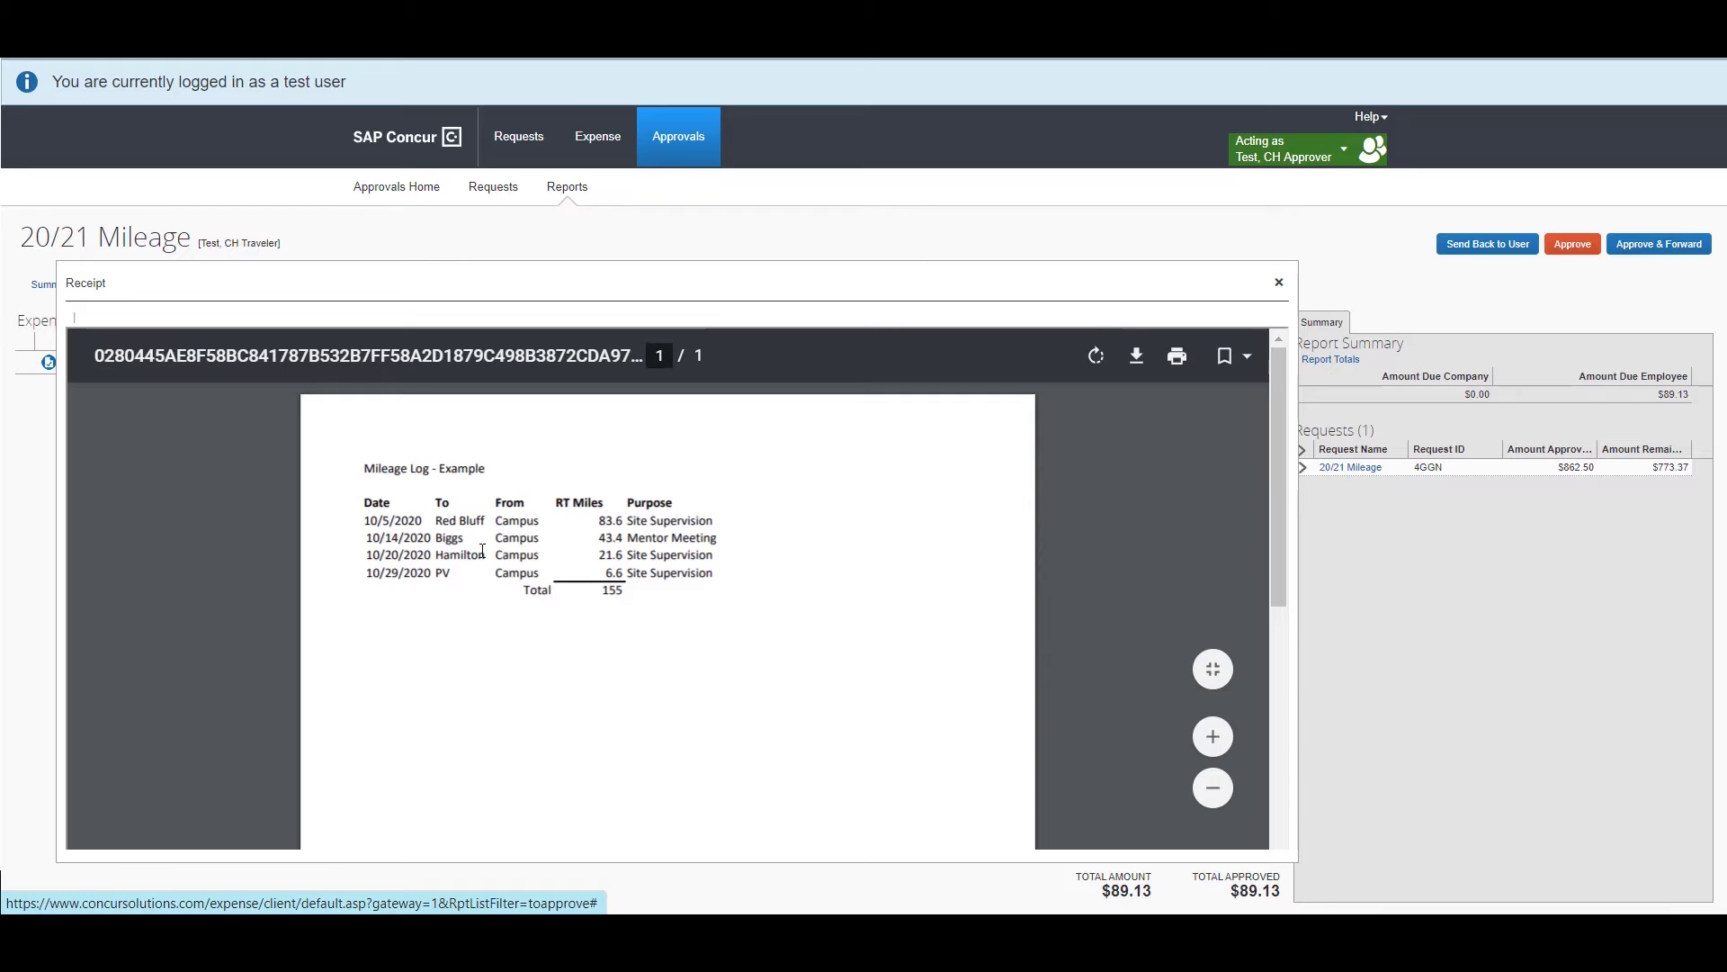
left_click(1278, 283)
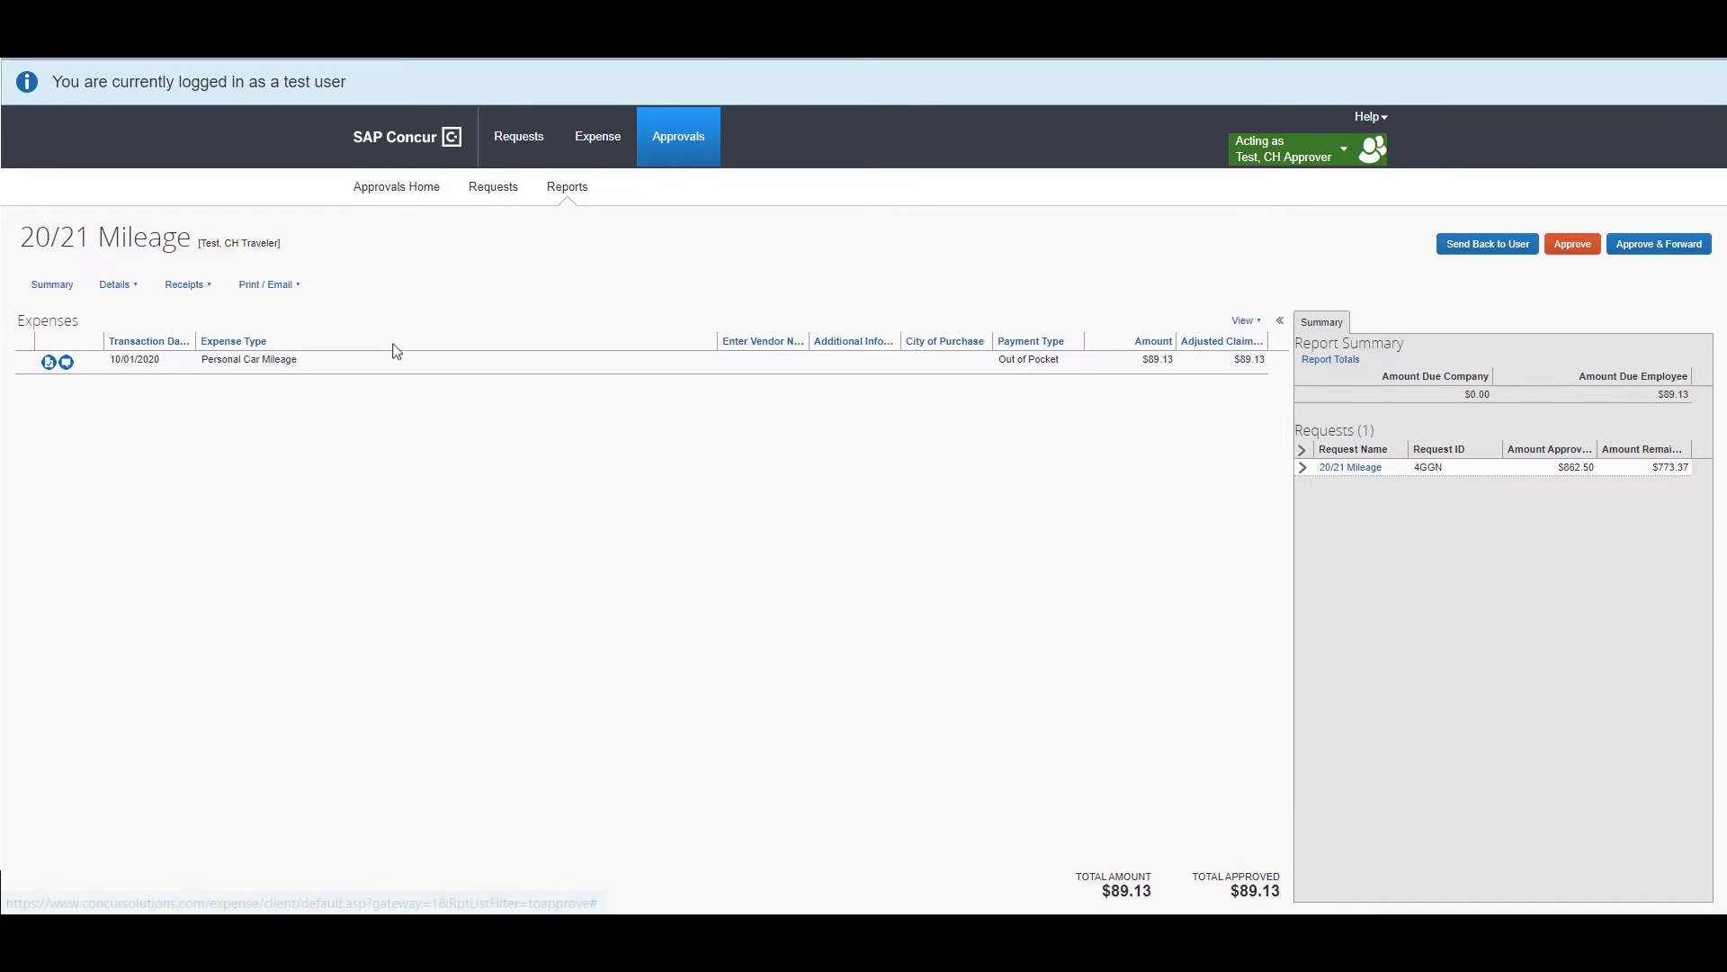
left_click(67, 364)
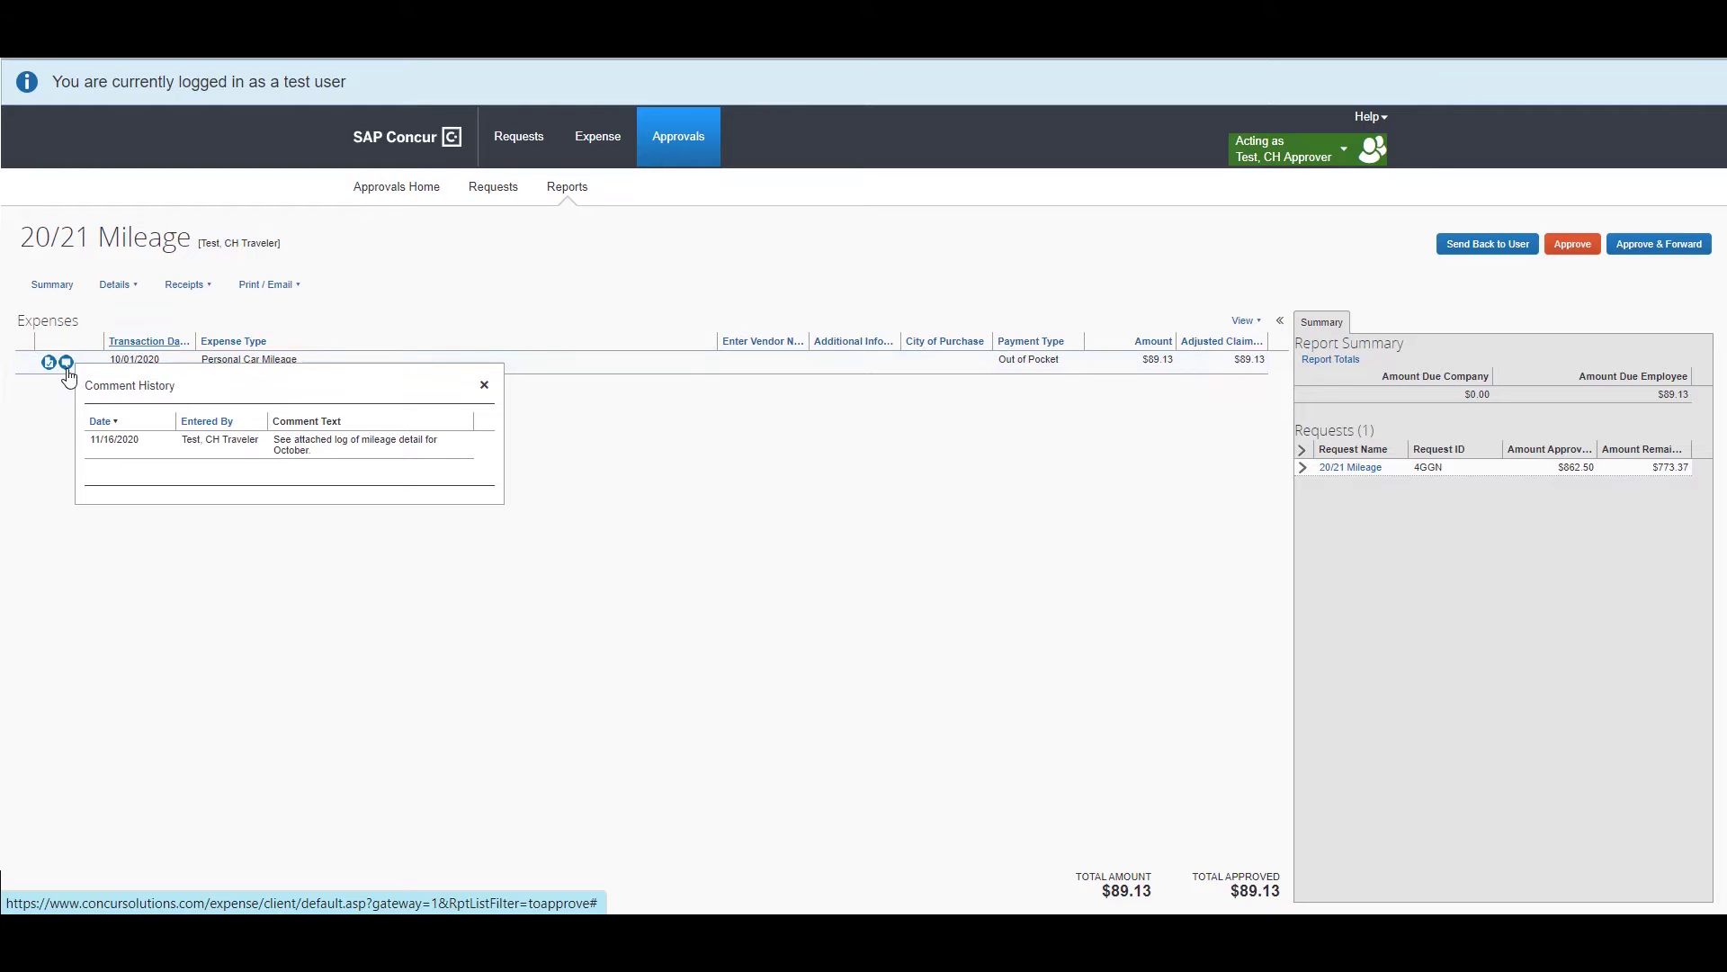
- Review the report header of the 20/21 Mileage report, including its chartfield values, and close it without changes
left_click(127, 296)
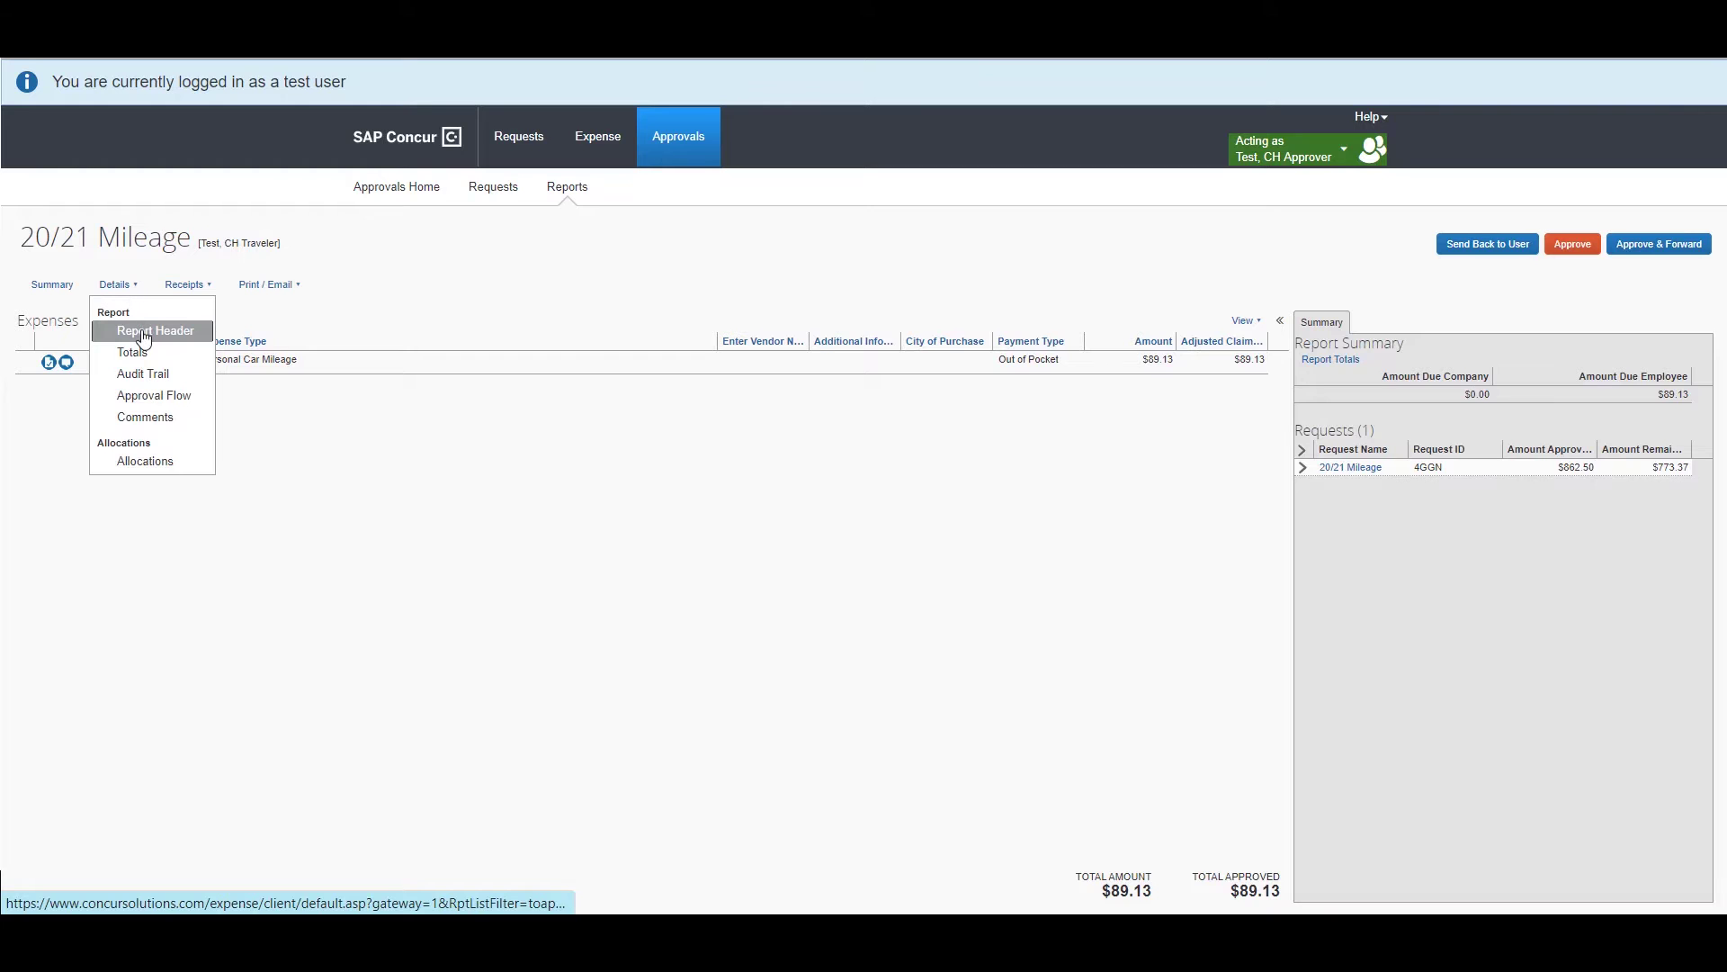
left_click(138, 327)
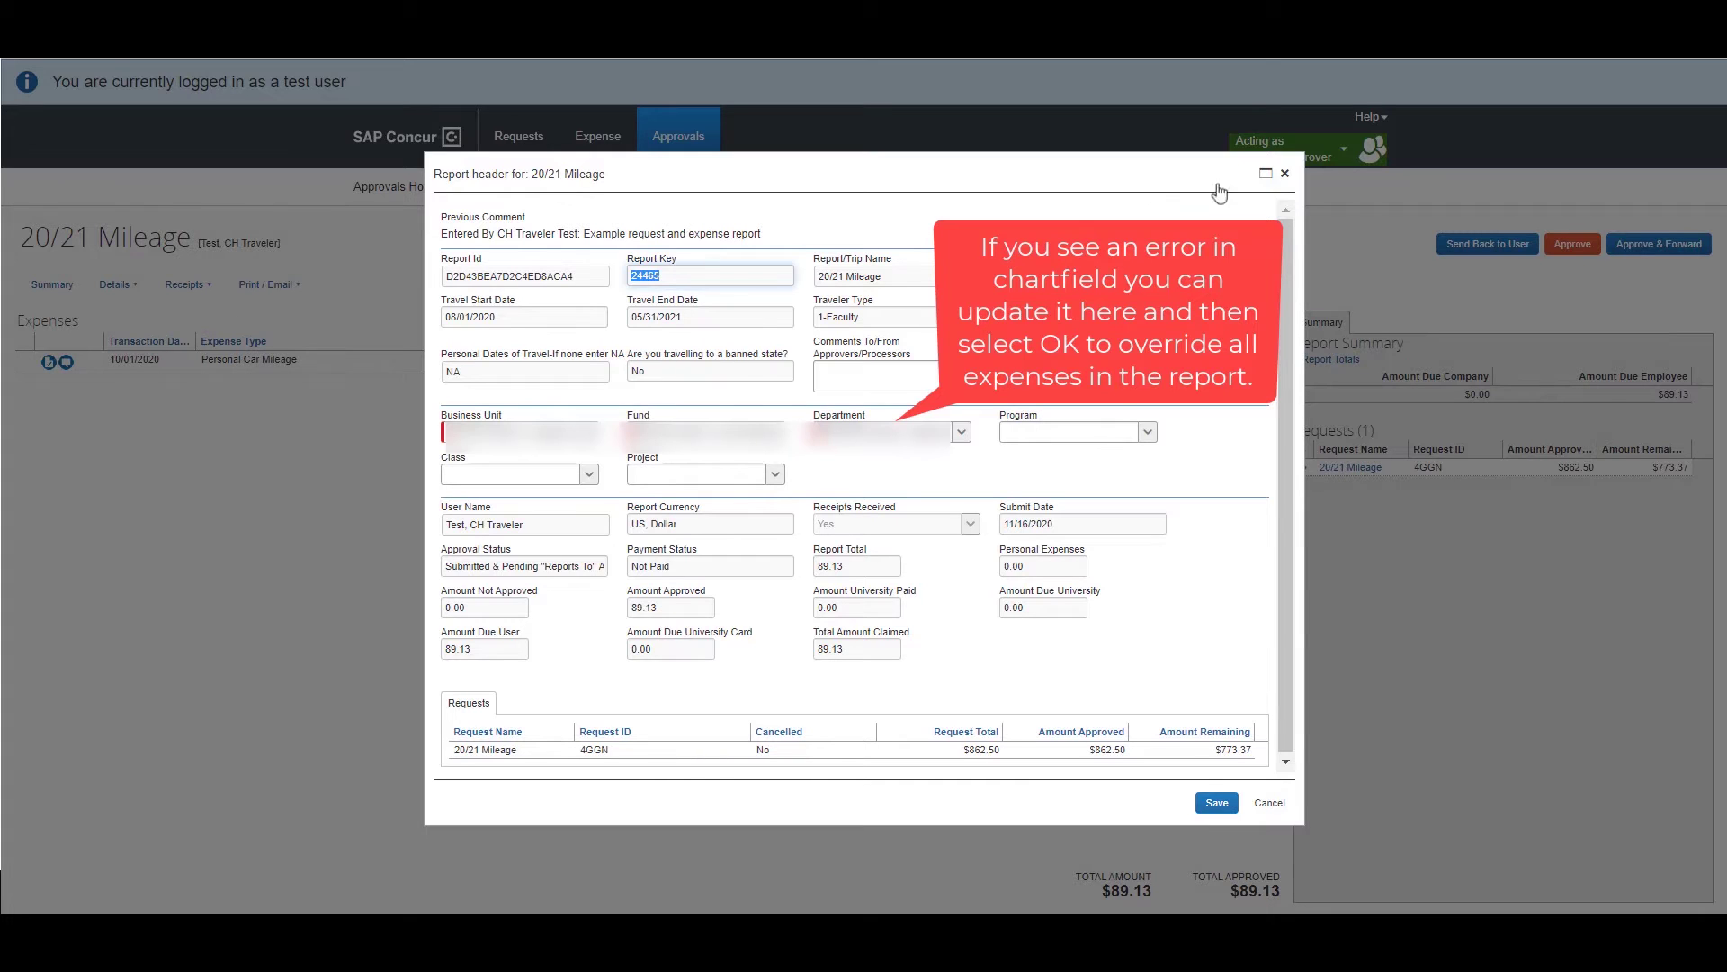
left_click(1284, 175)
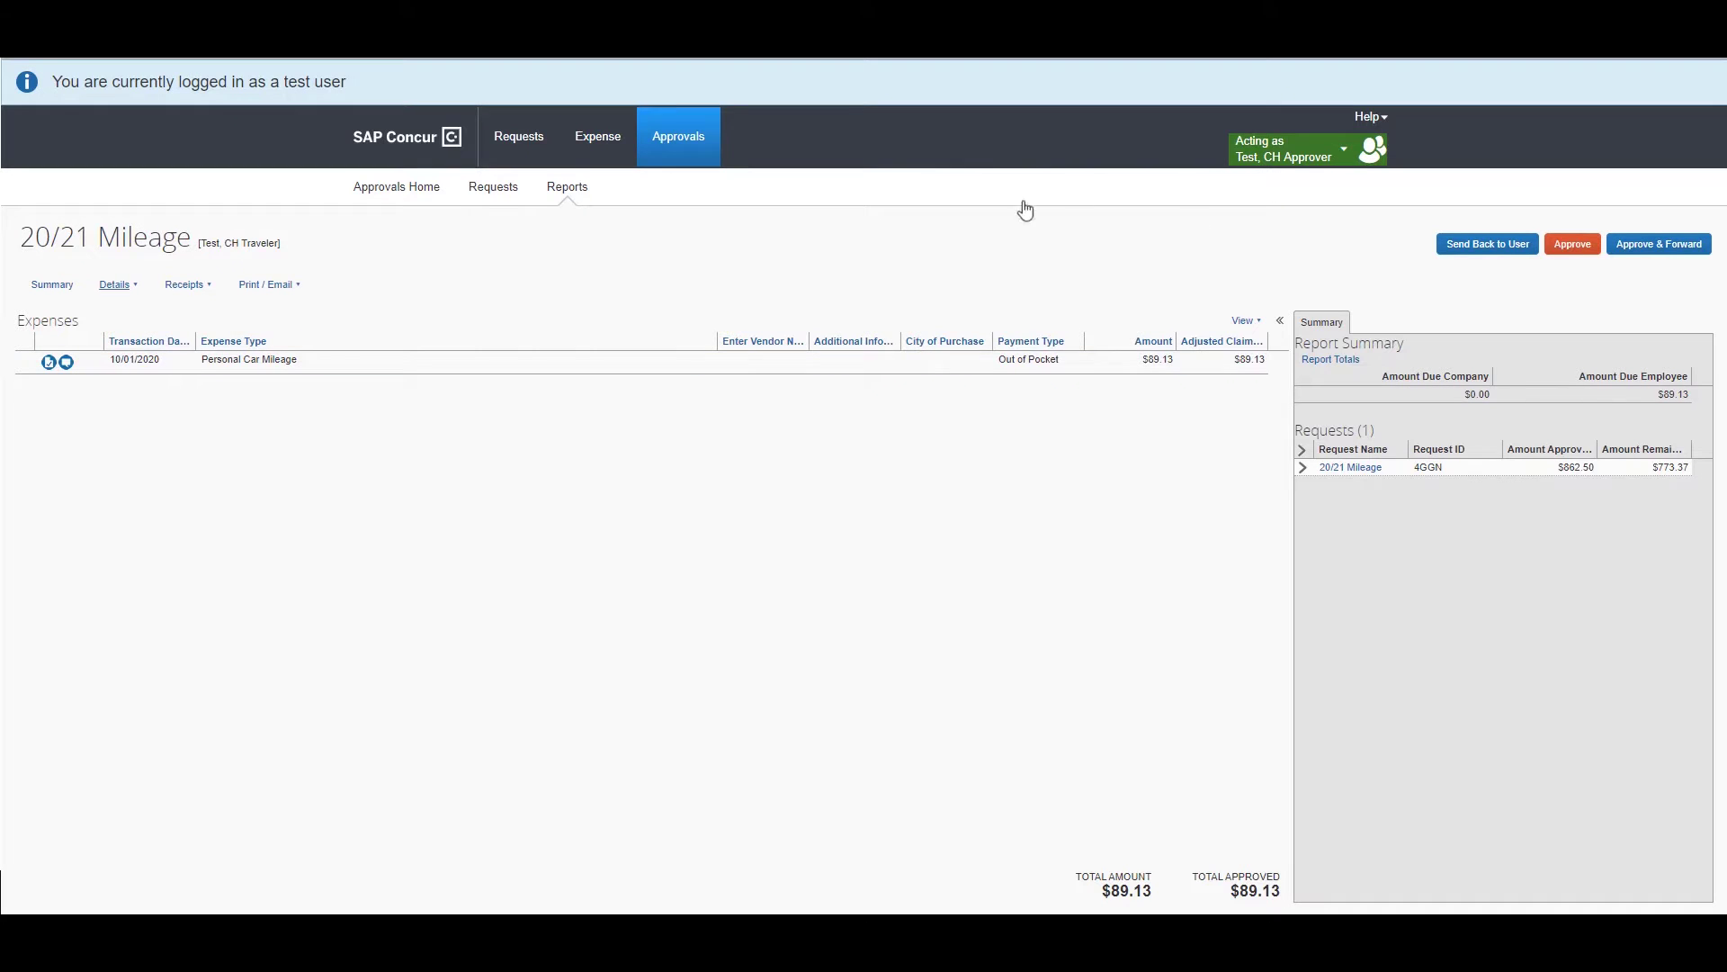
- Review the report totals of the 20/21 Mileage report and close them
left_click(118, 286)
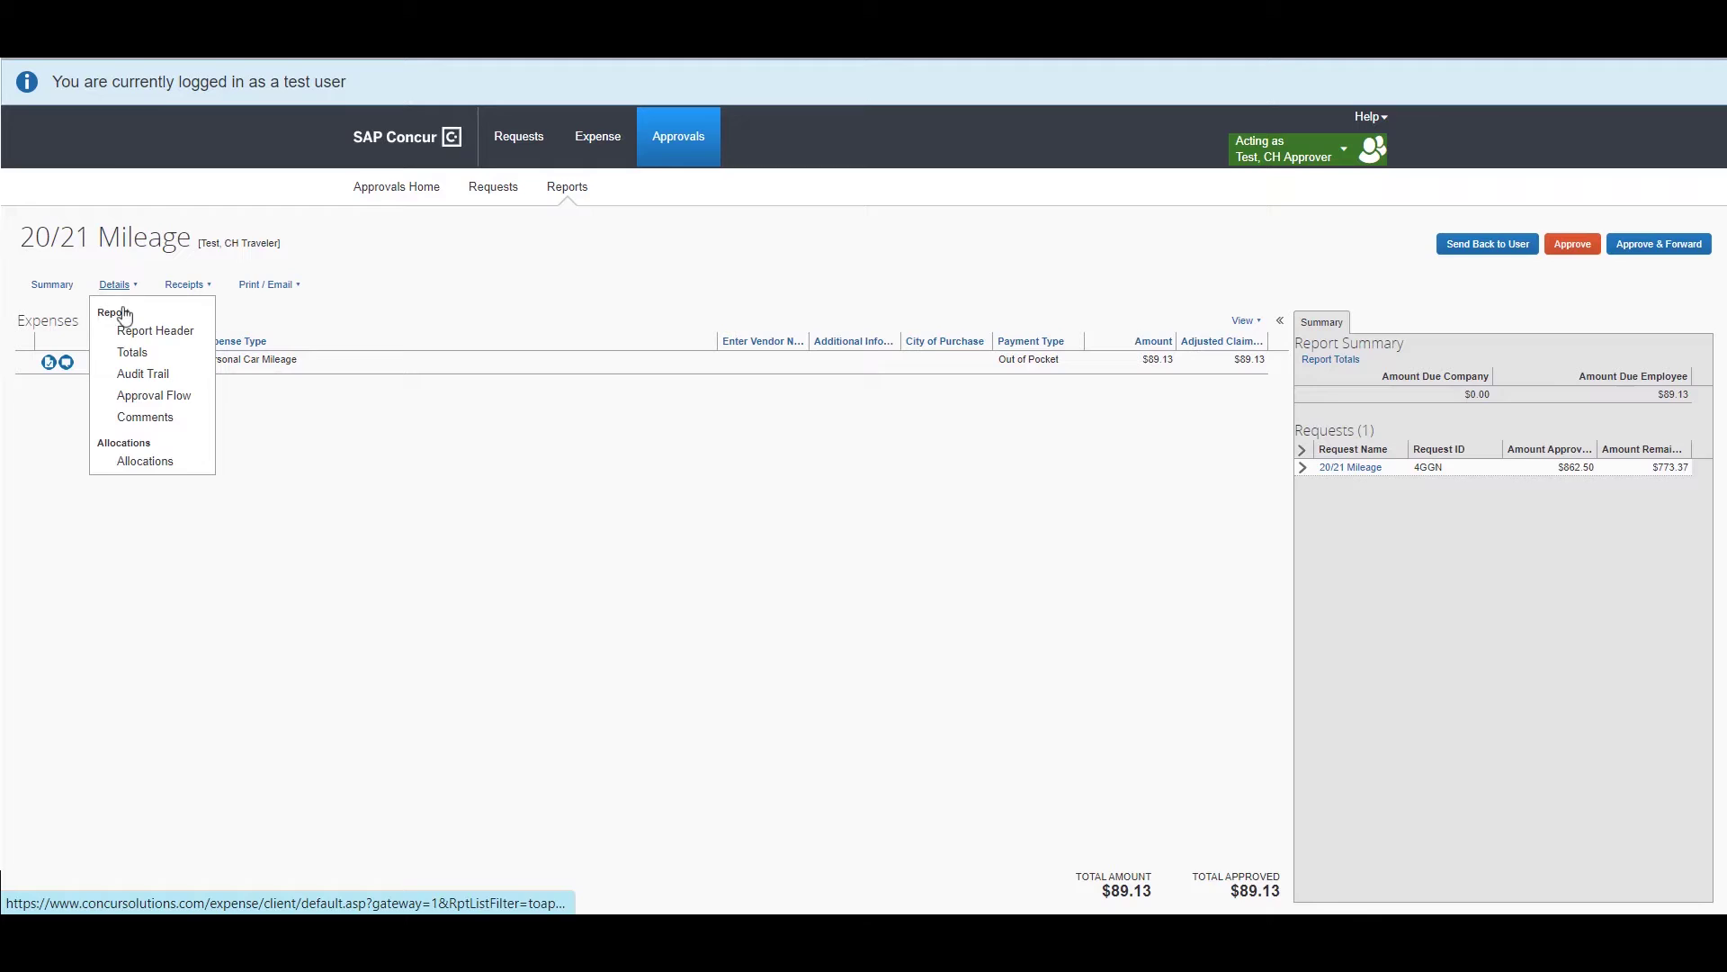
left_click(133, 360)
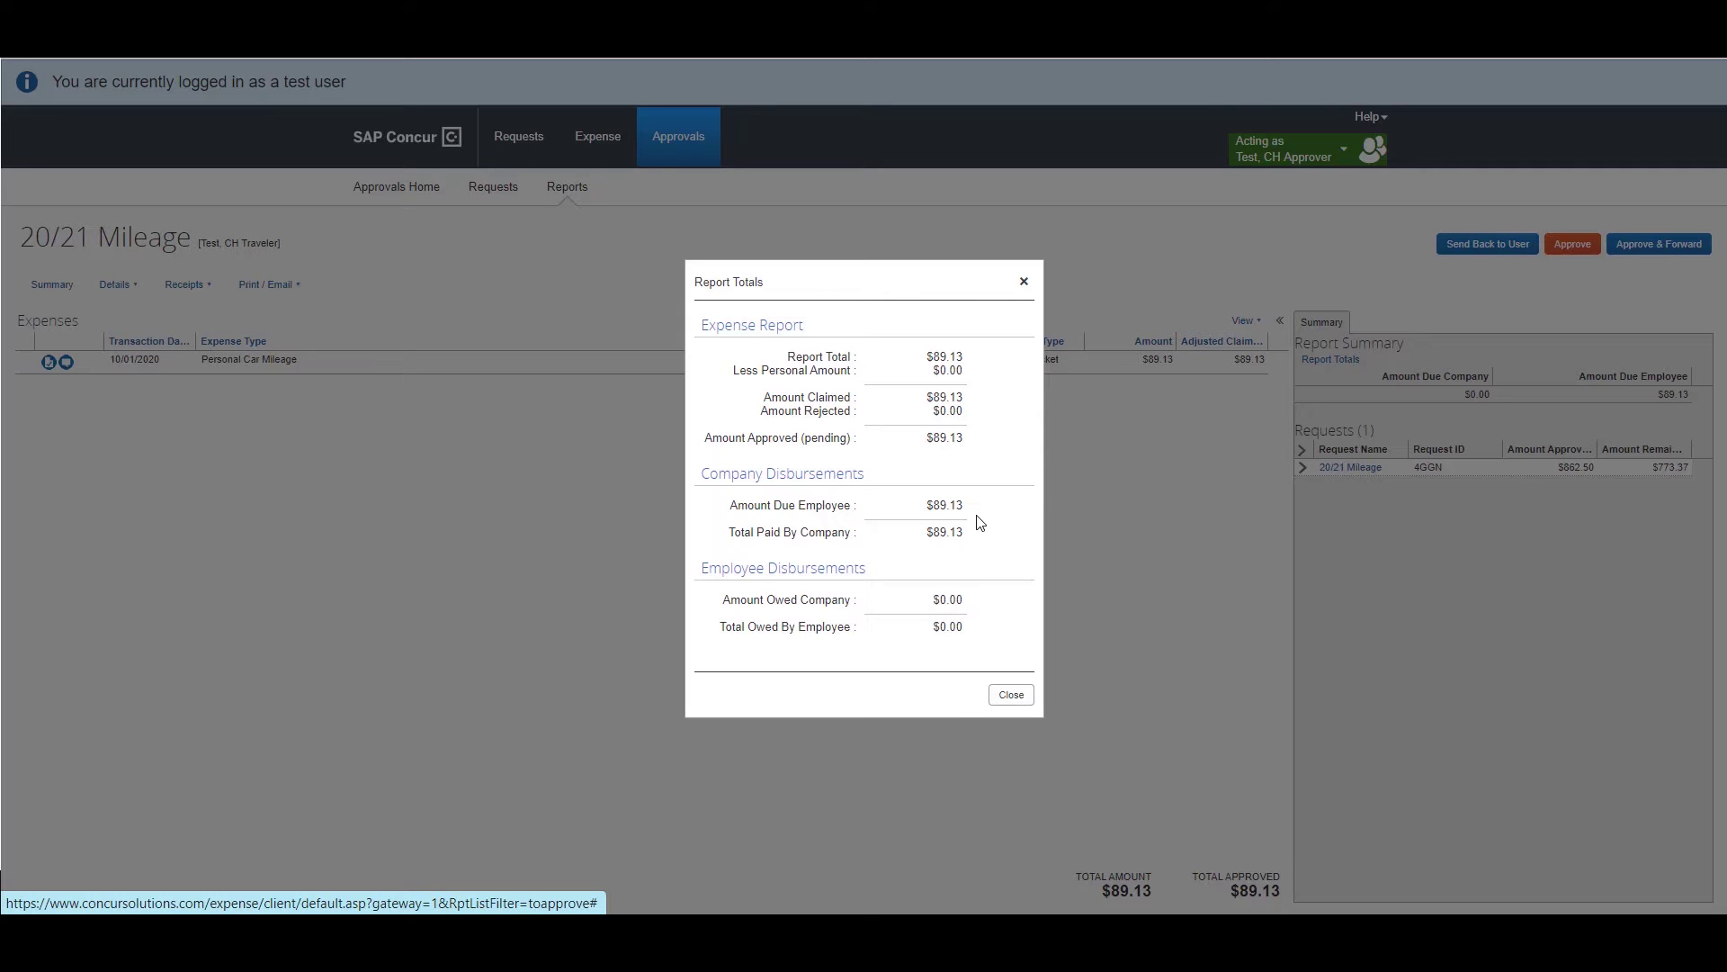
left_click(1025, 283)
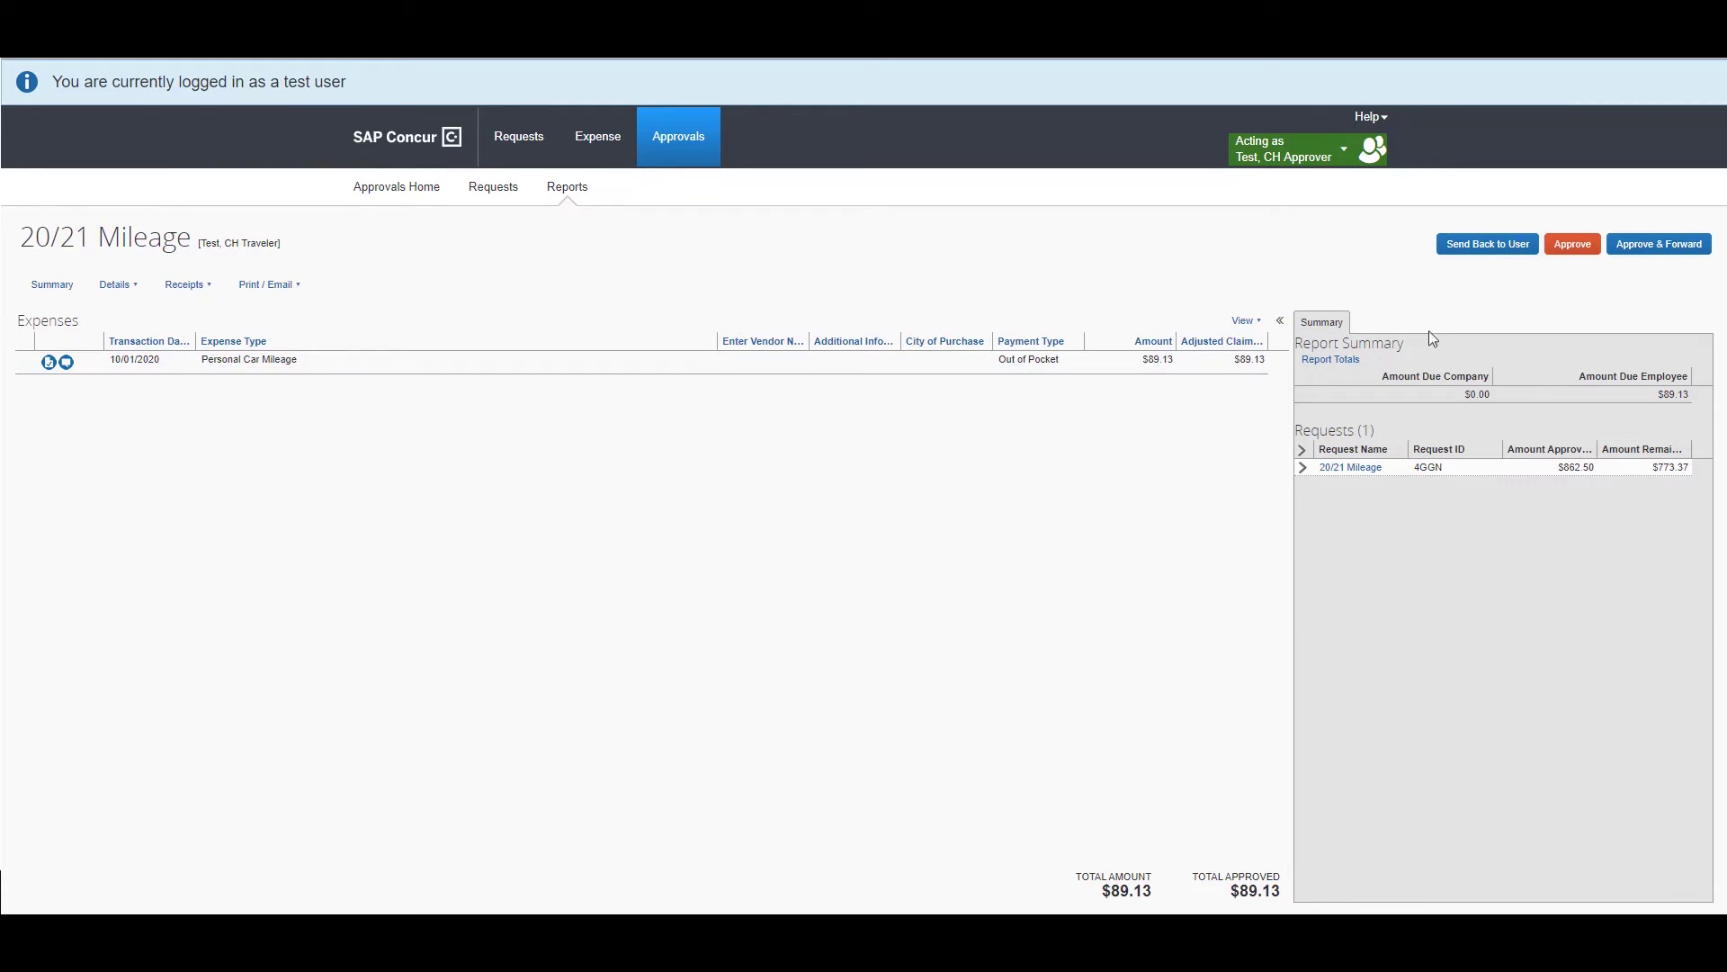
- Look at the Send Back Report comment form for the 20/21 Mileage report and cancel it without returning the report
left_click(1575, 245)
left_click(1529, 254)
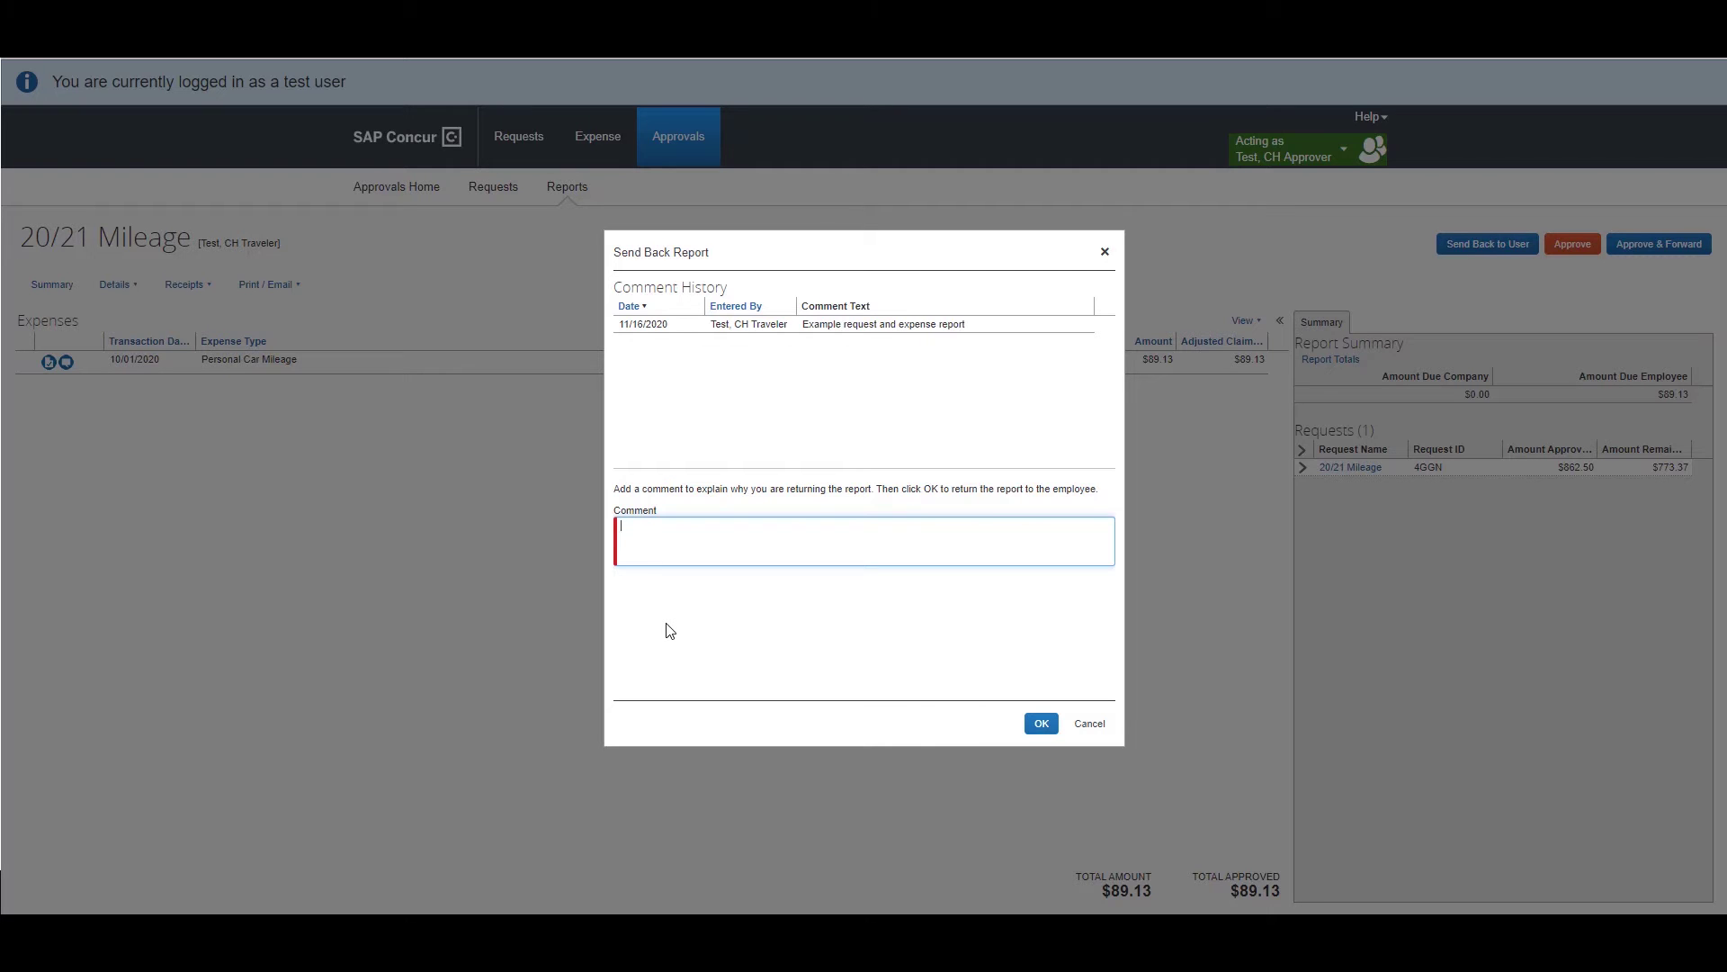
left_click(1088, 727)
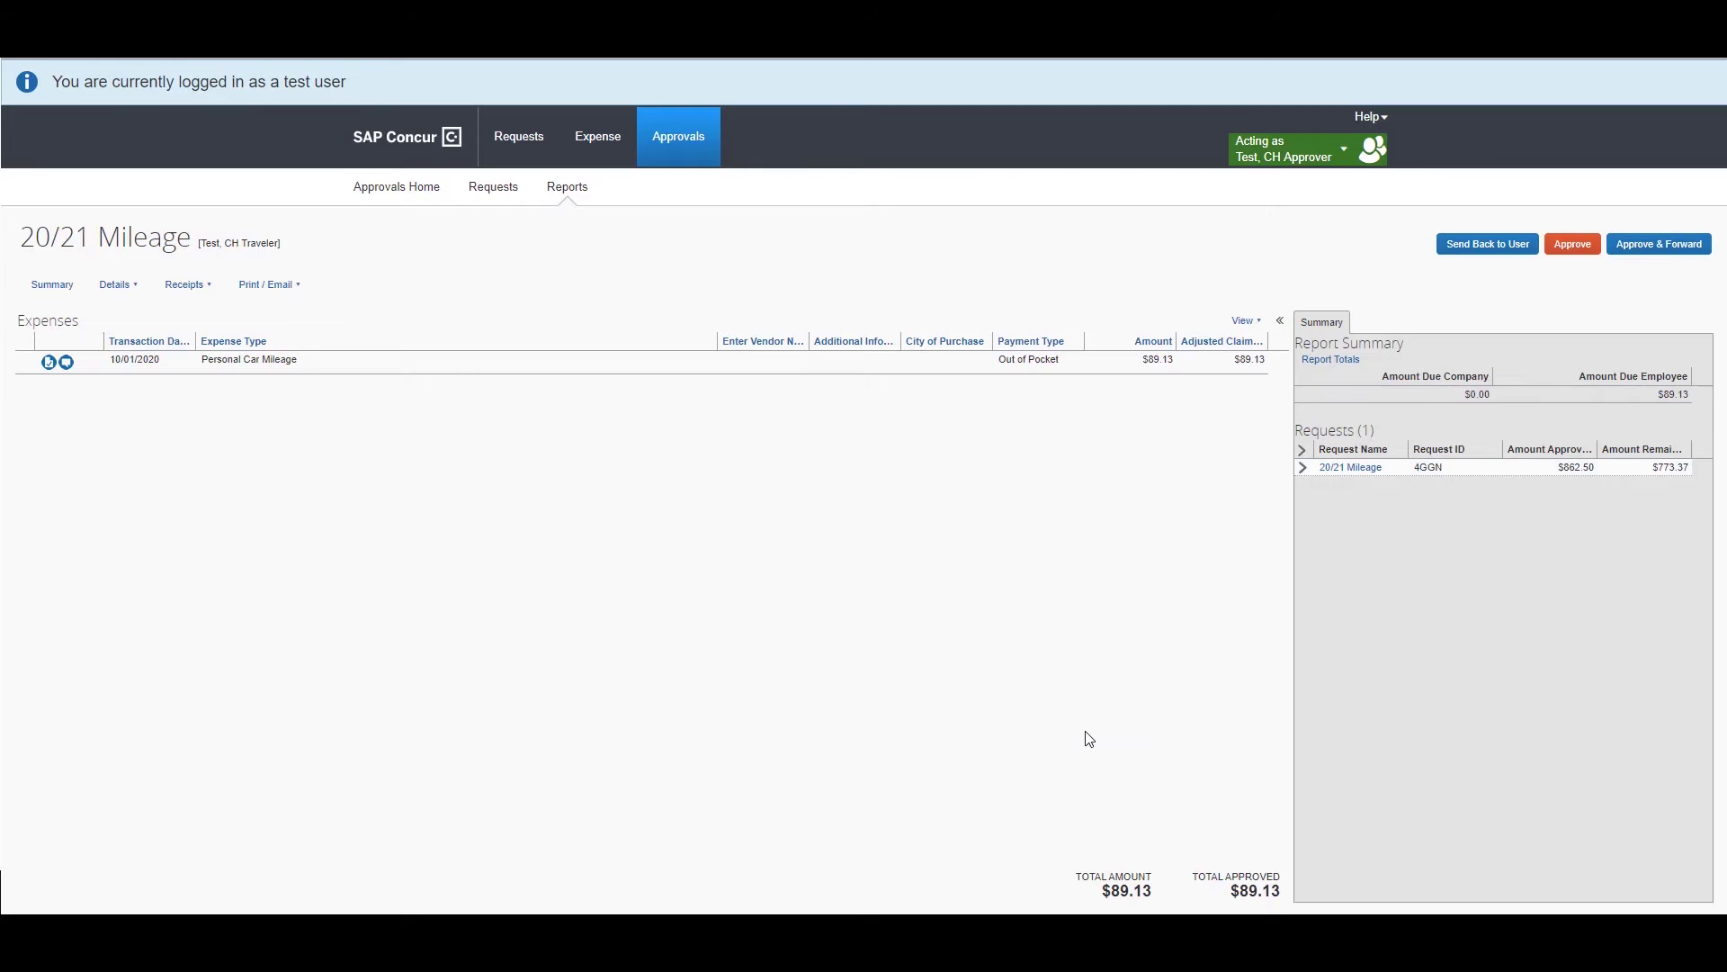
- Open the Example expense report from the list of reports awaiting approval and view the receipt attached to its Airfare expense
left_click(697, 153)
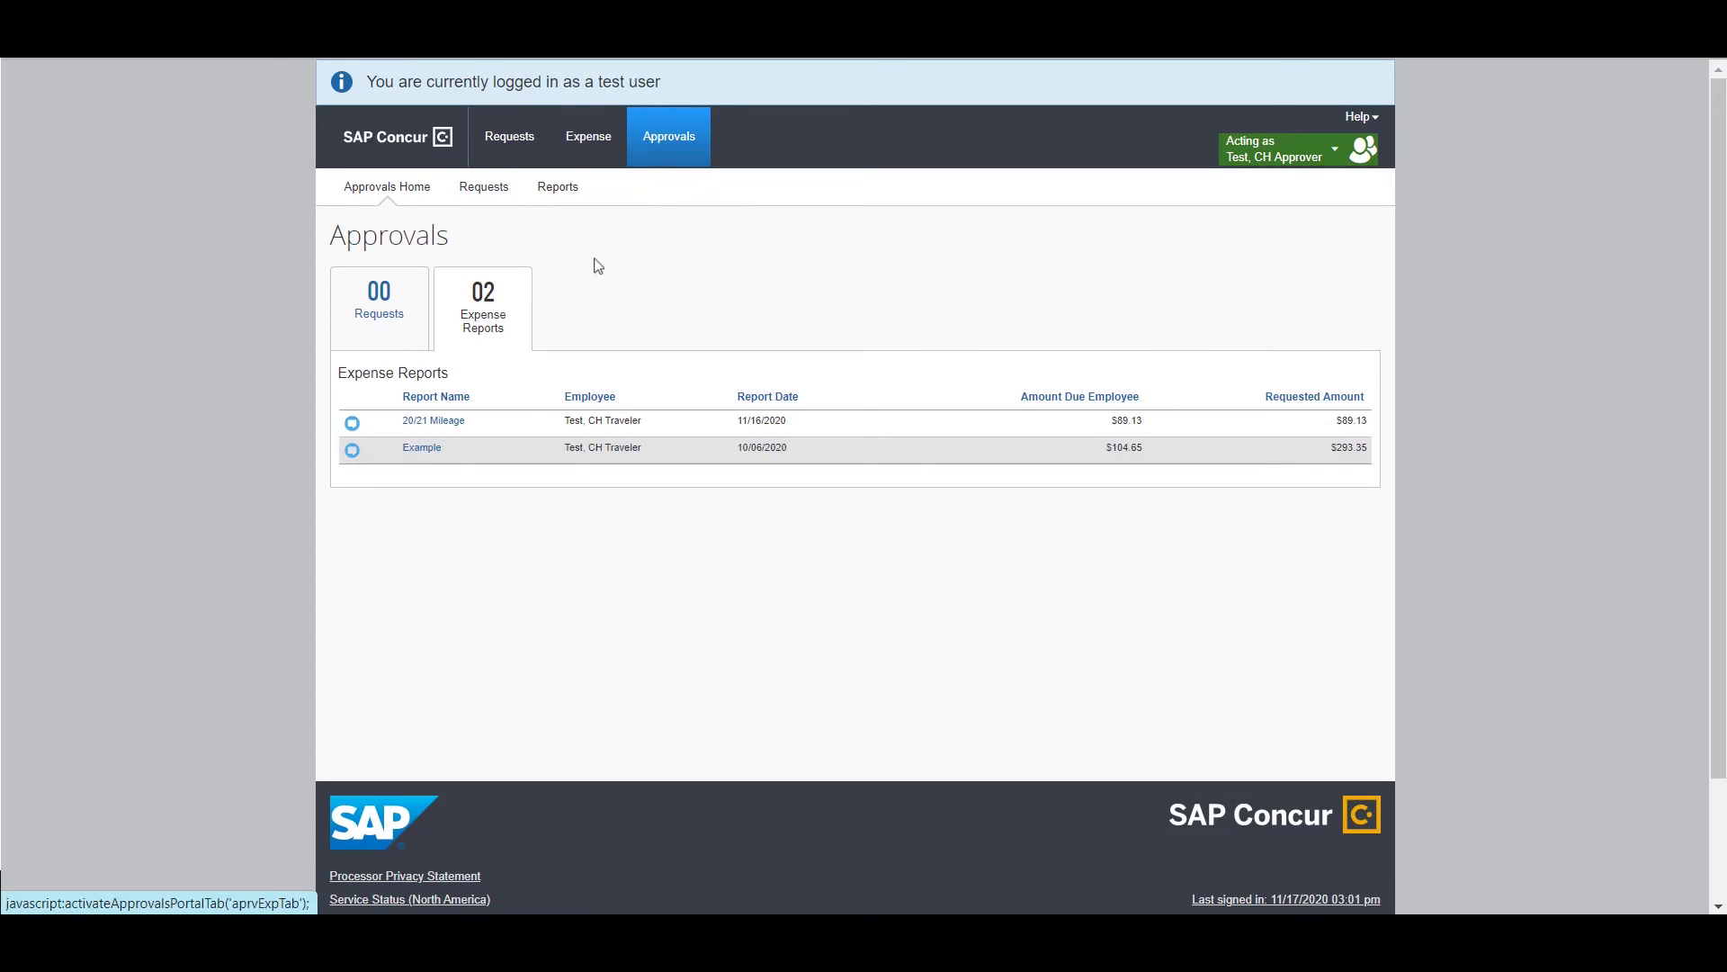
left_click(423, 448)
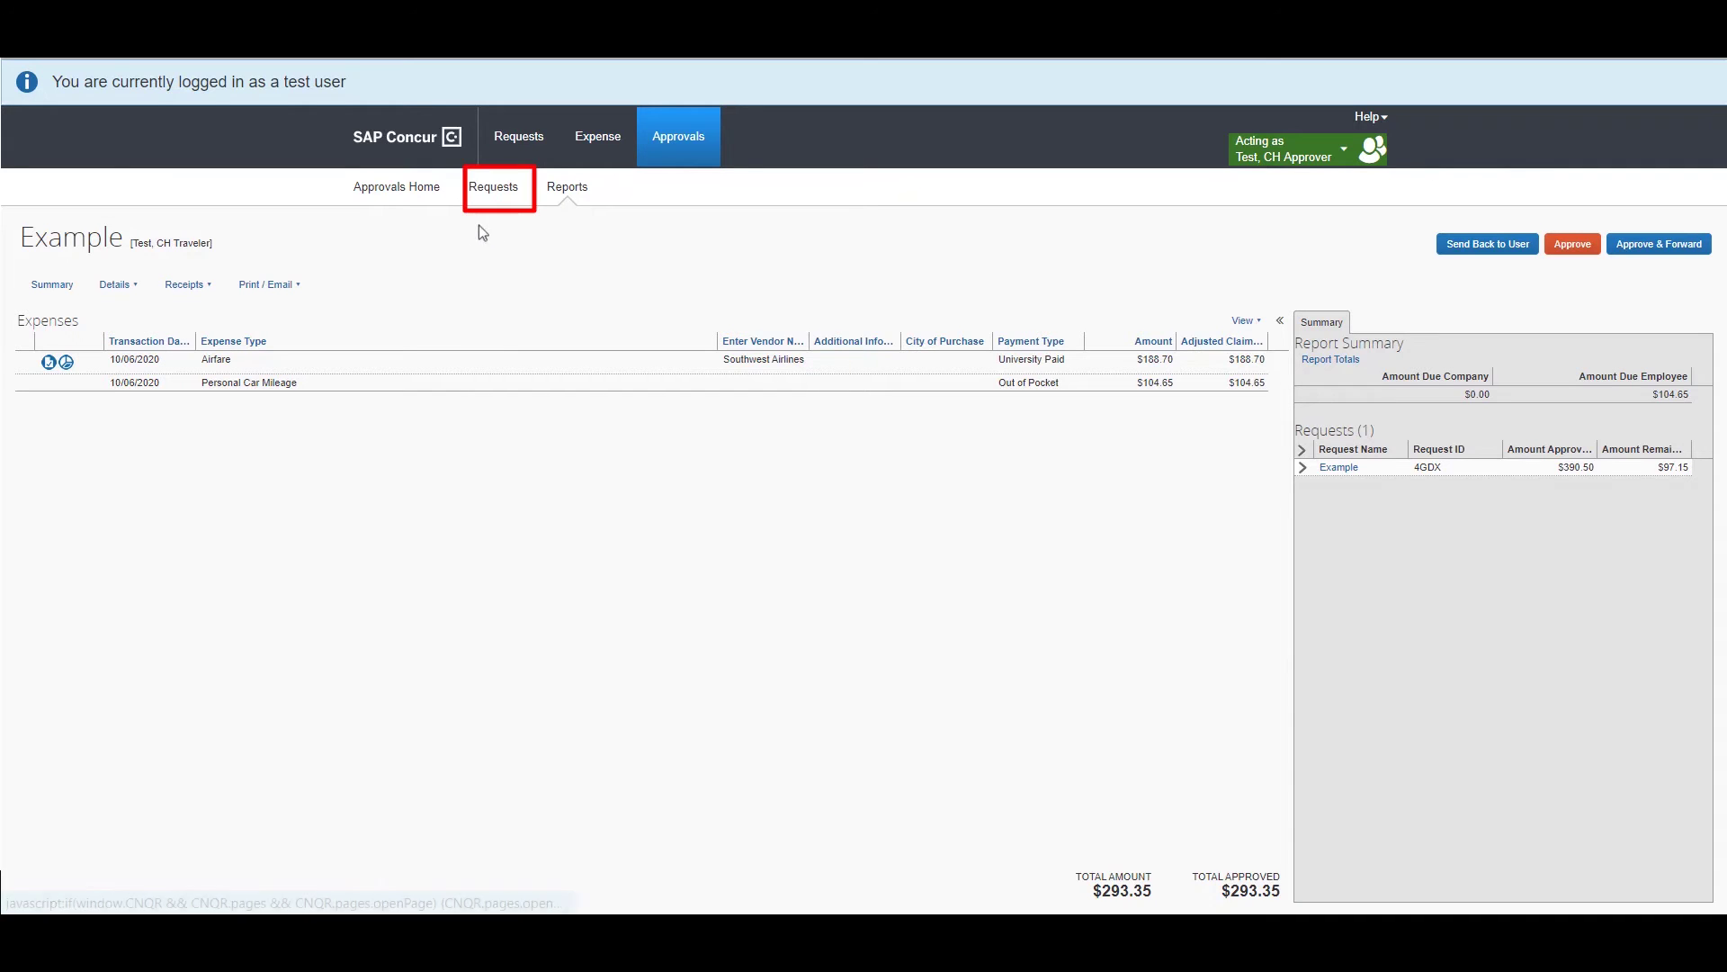
left_click(49, 363)
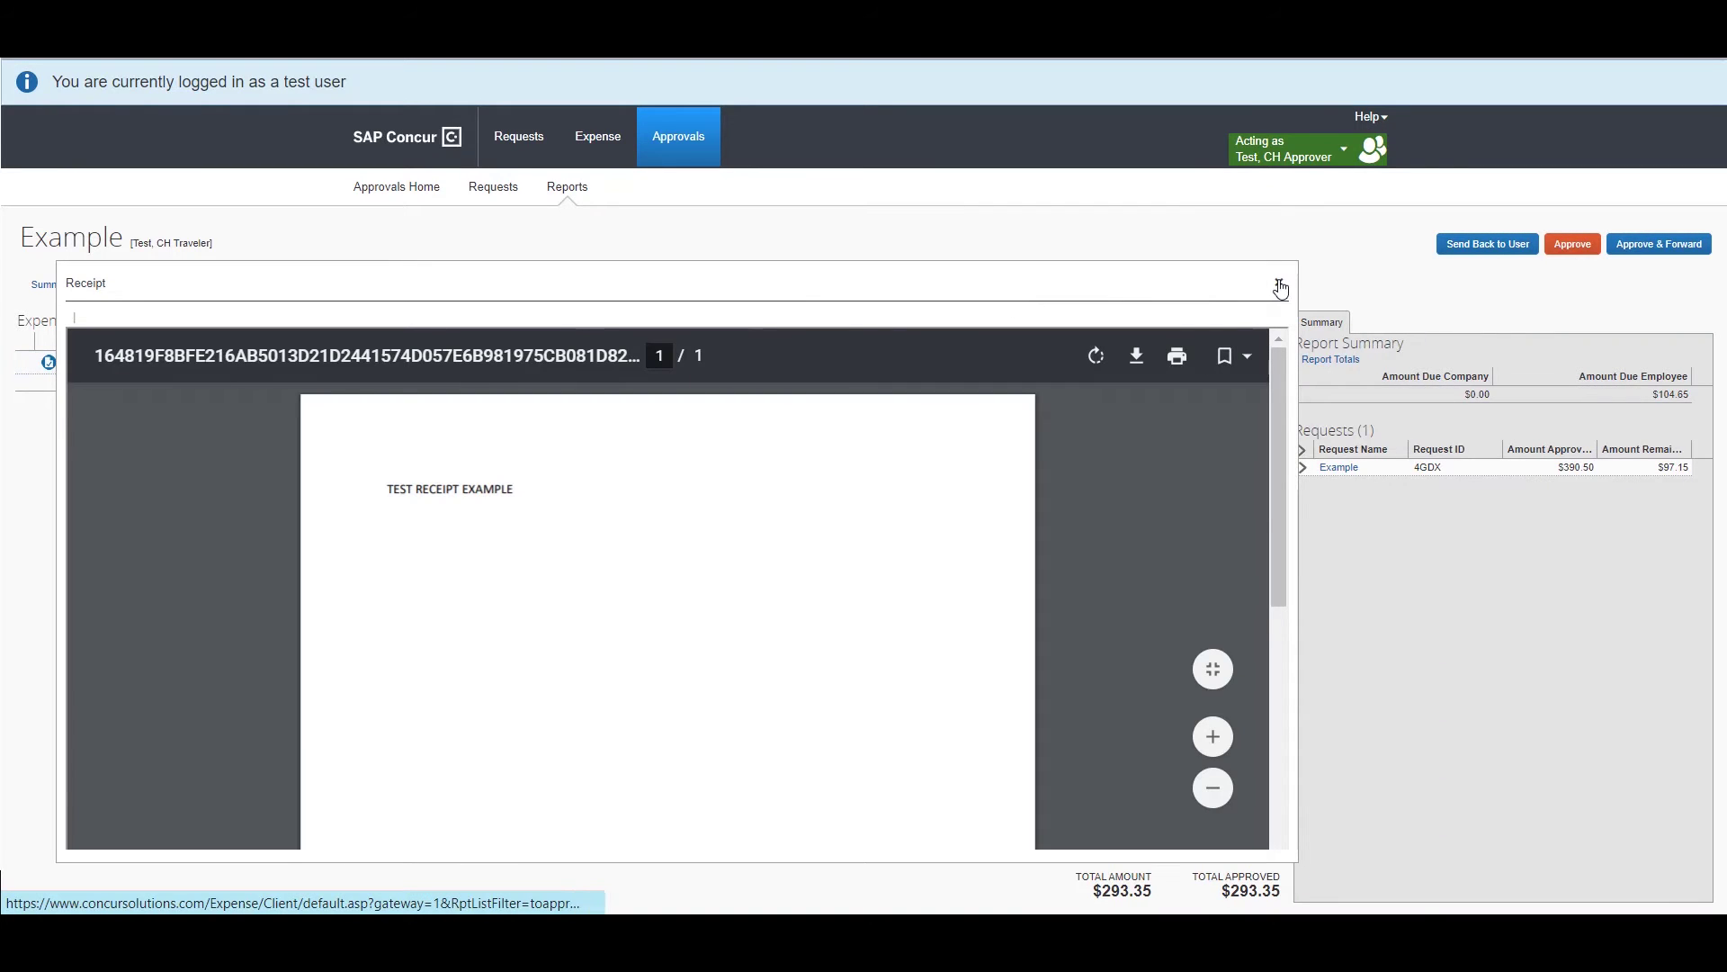
left_click(1280, 286)
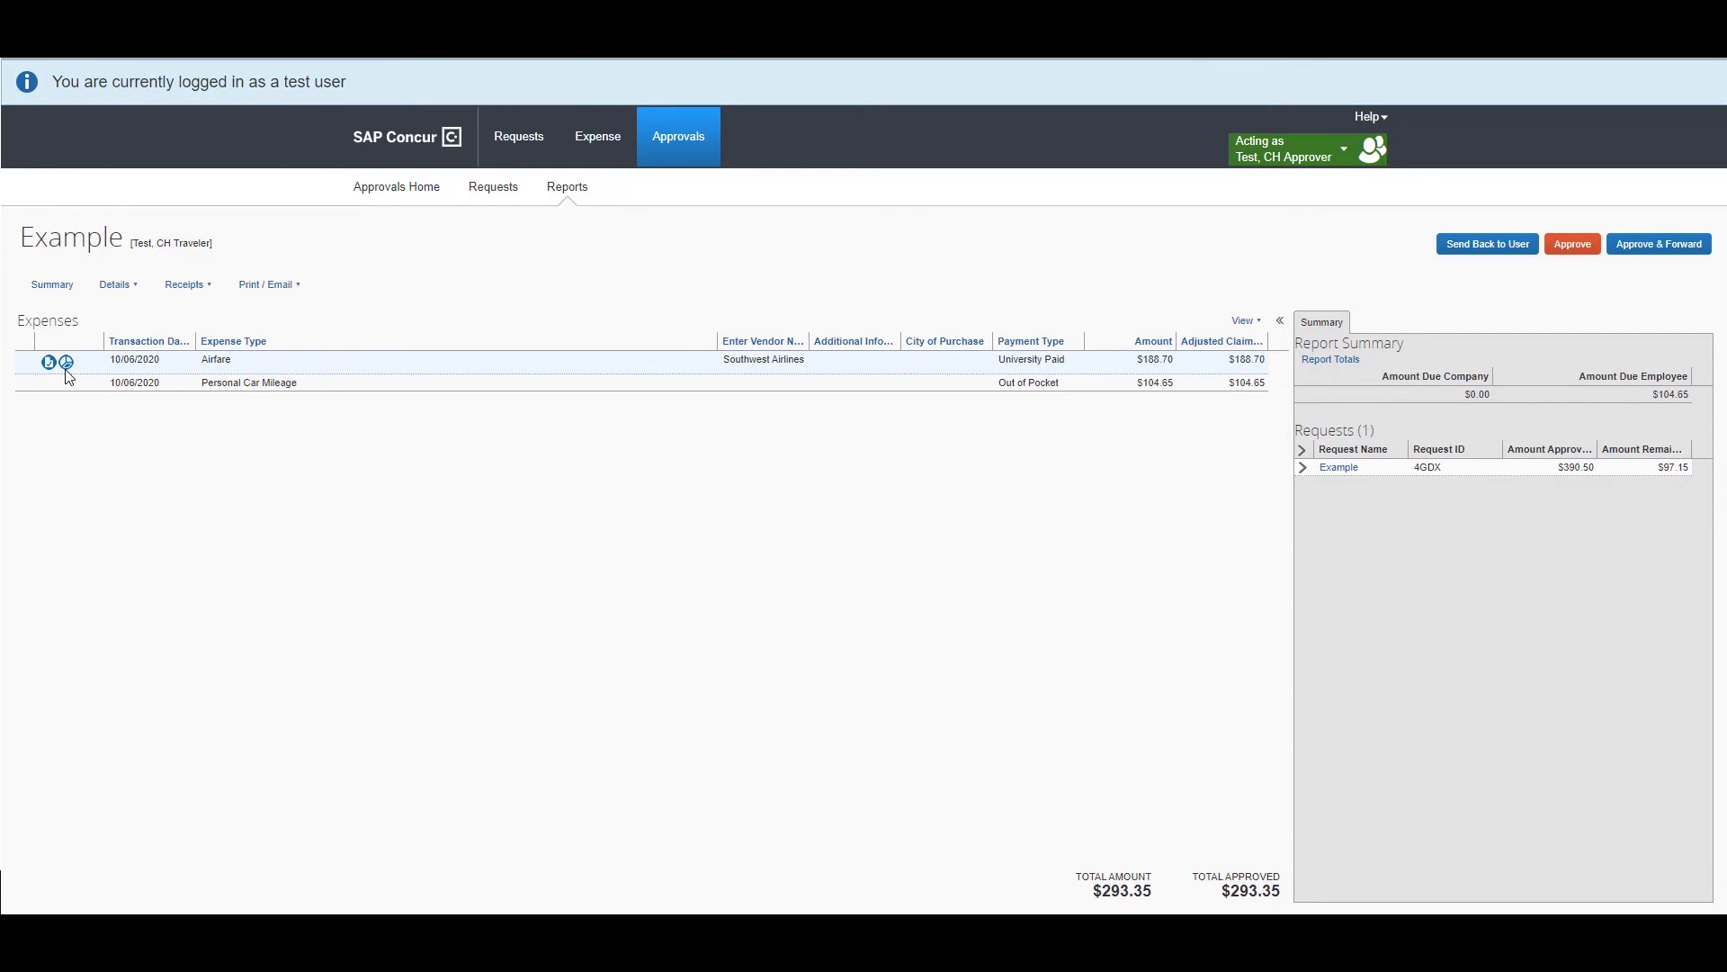
mouse_move(66, 370)
- Review the Example report's totals for the employee and university-paid disbursements, and close them
left_click(109, 292)
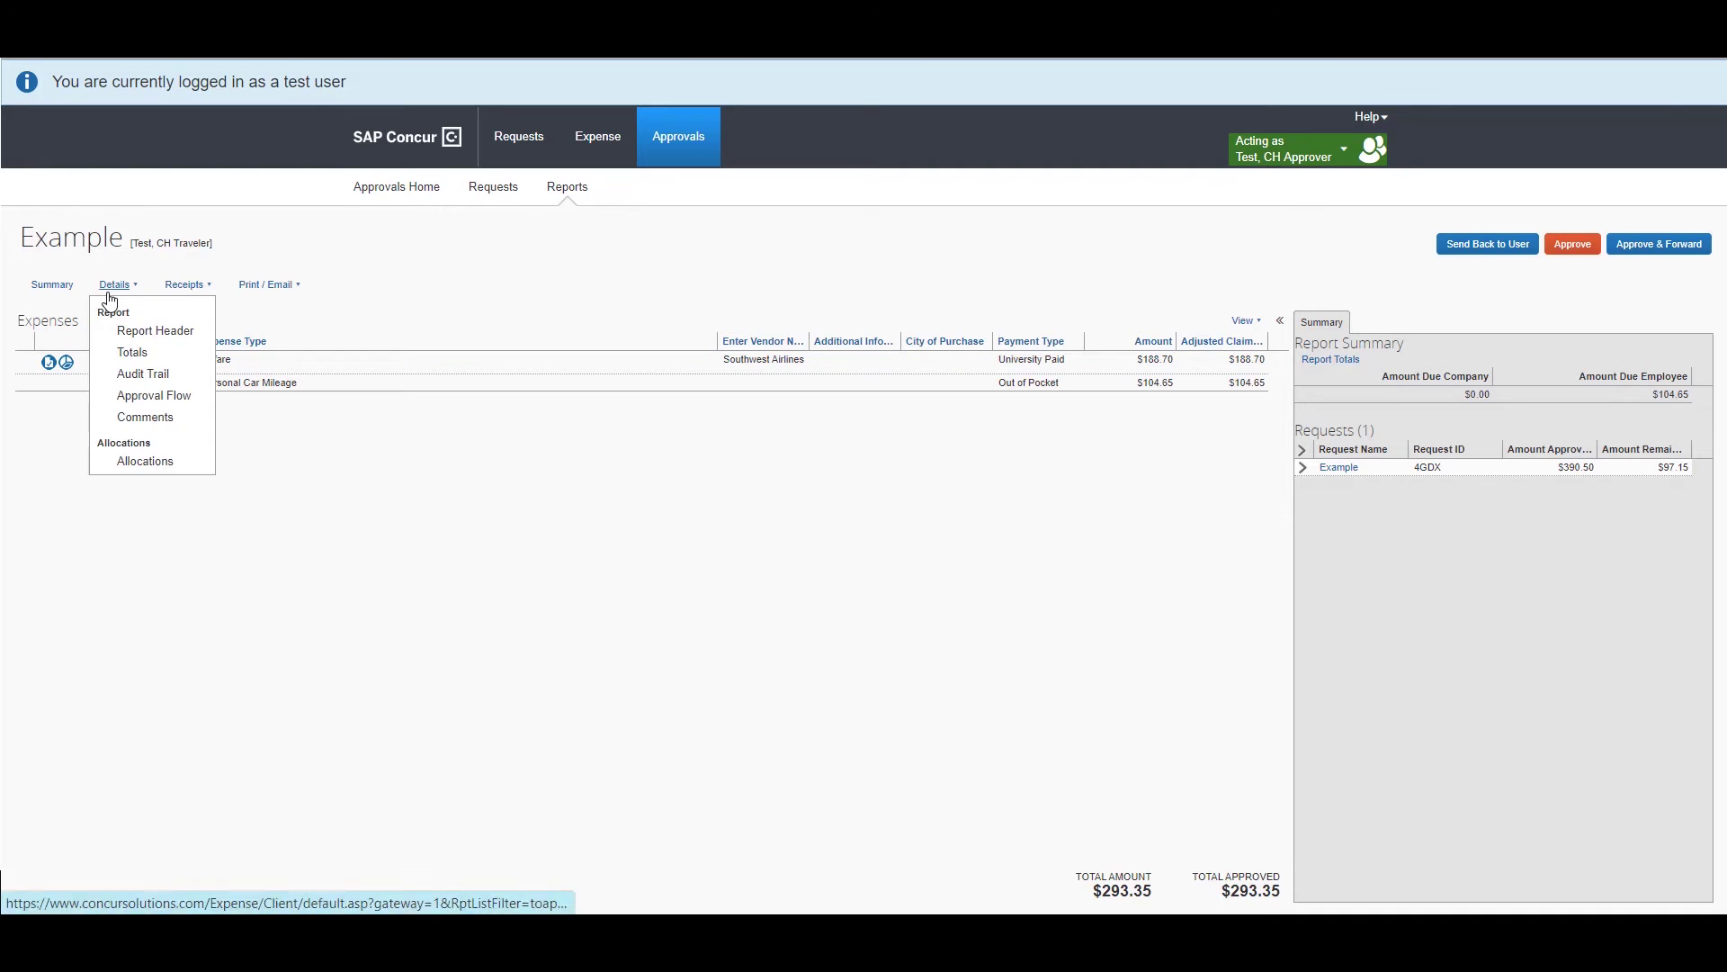
left_click(135, 374)
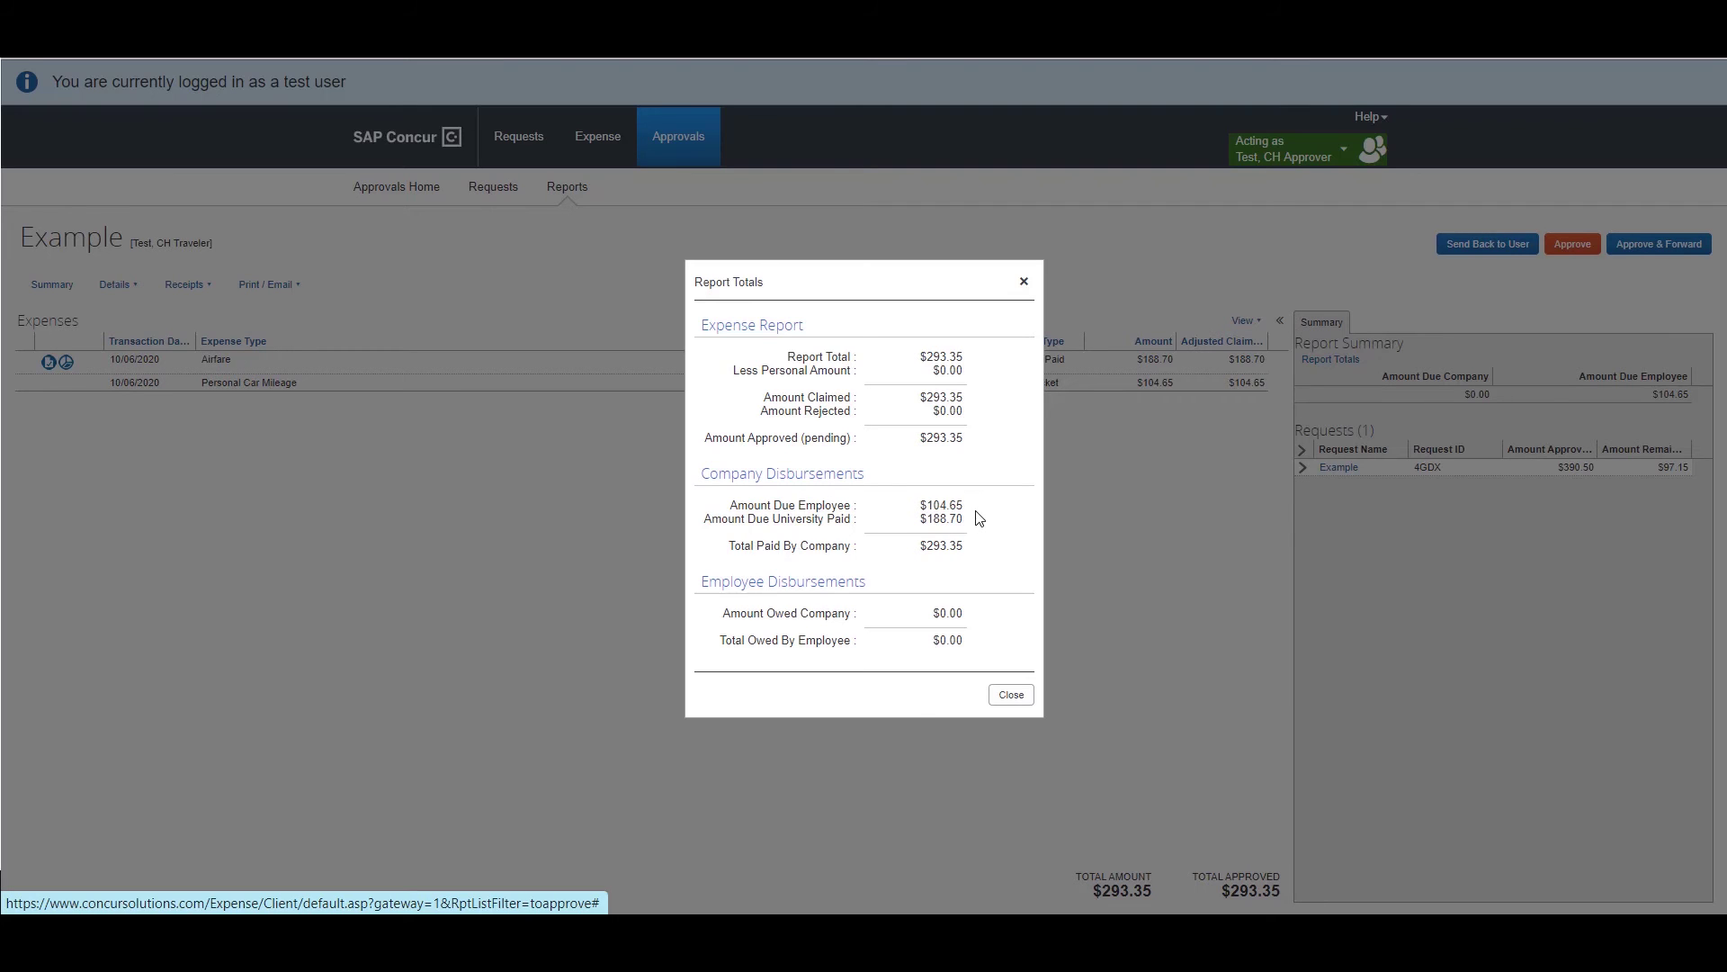
left_click(1010, 695)
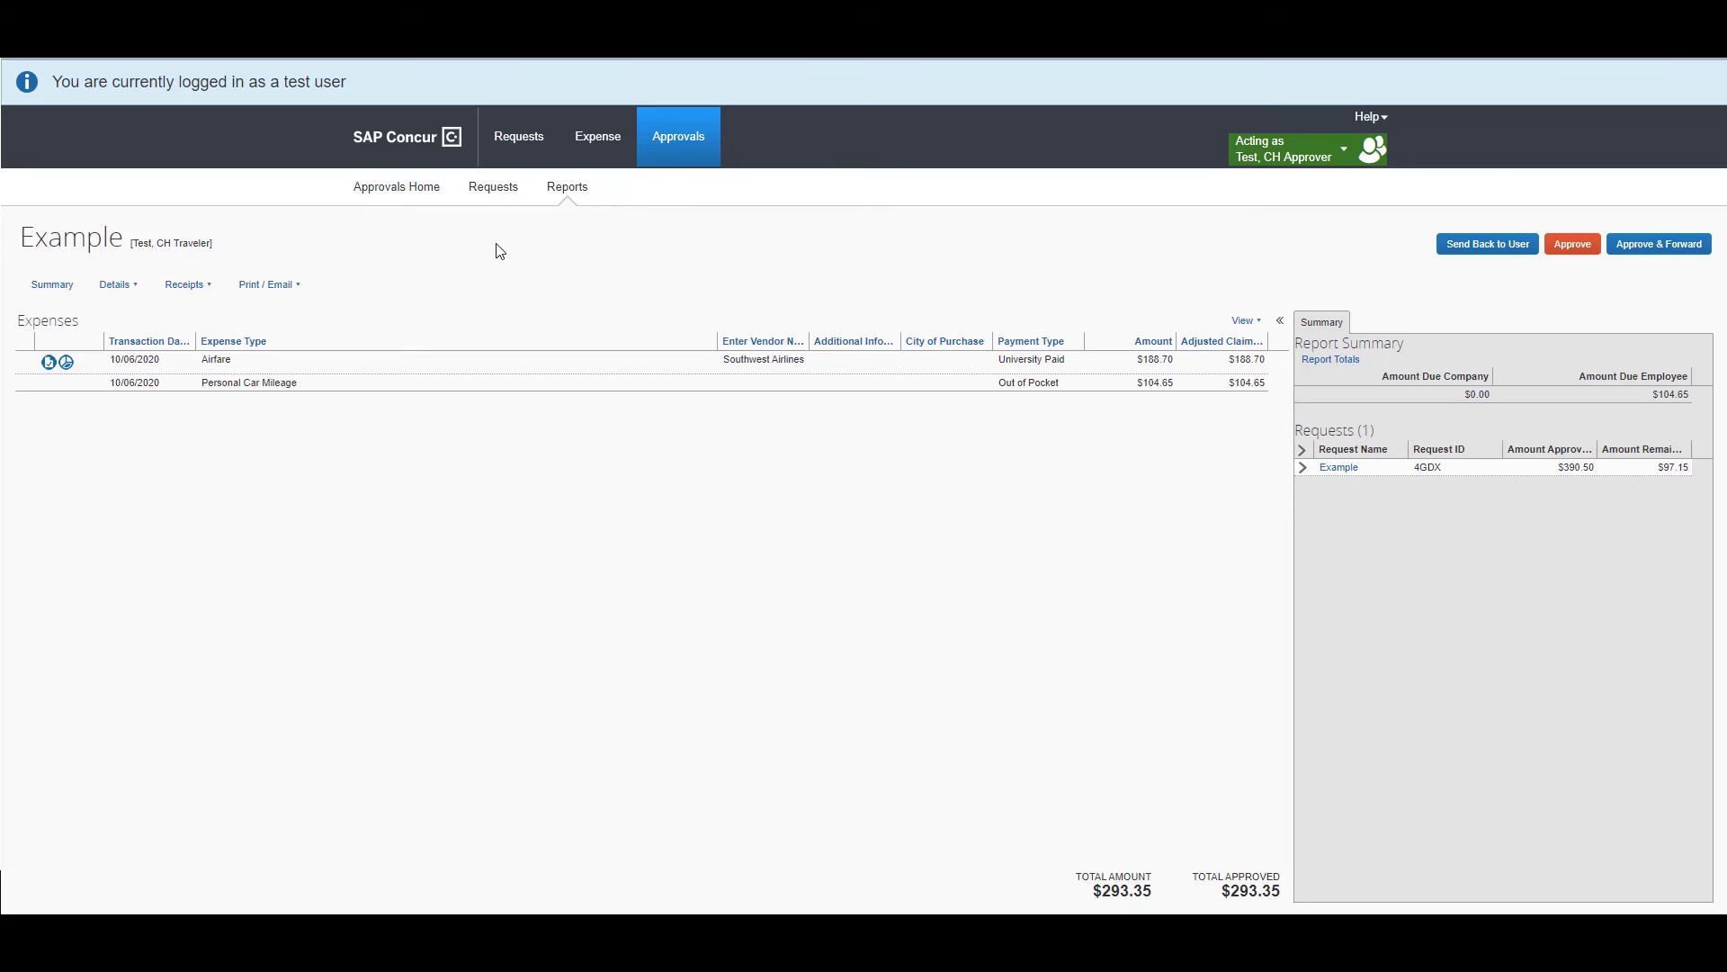
- Preview the printable *CSU - Detailed Report with Summary Data for the Example report and close its window
left_click(280, 288)
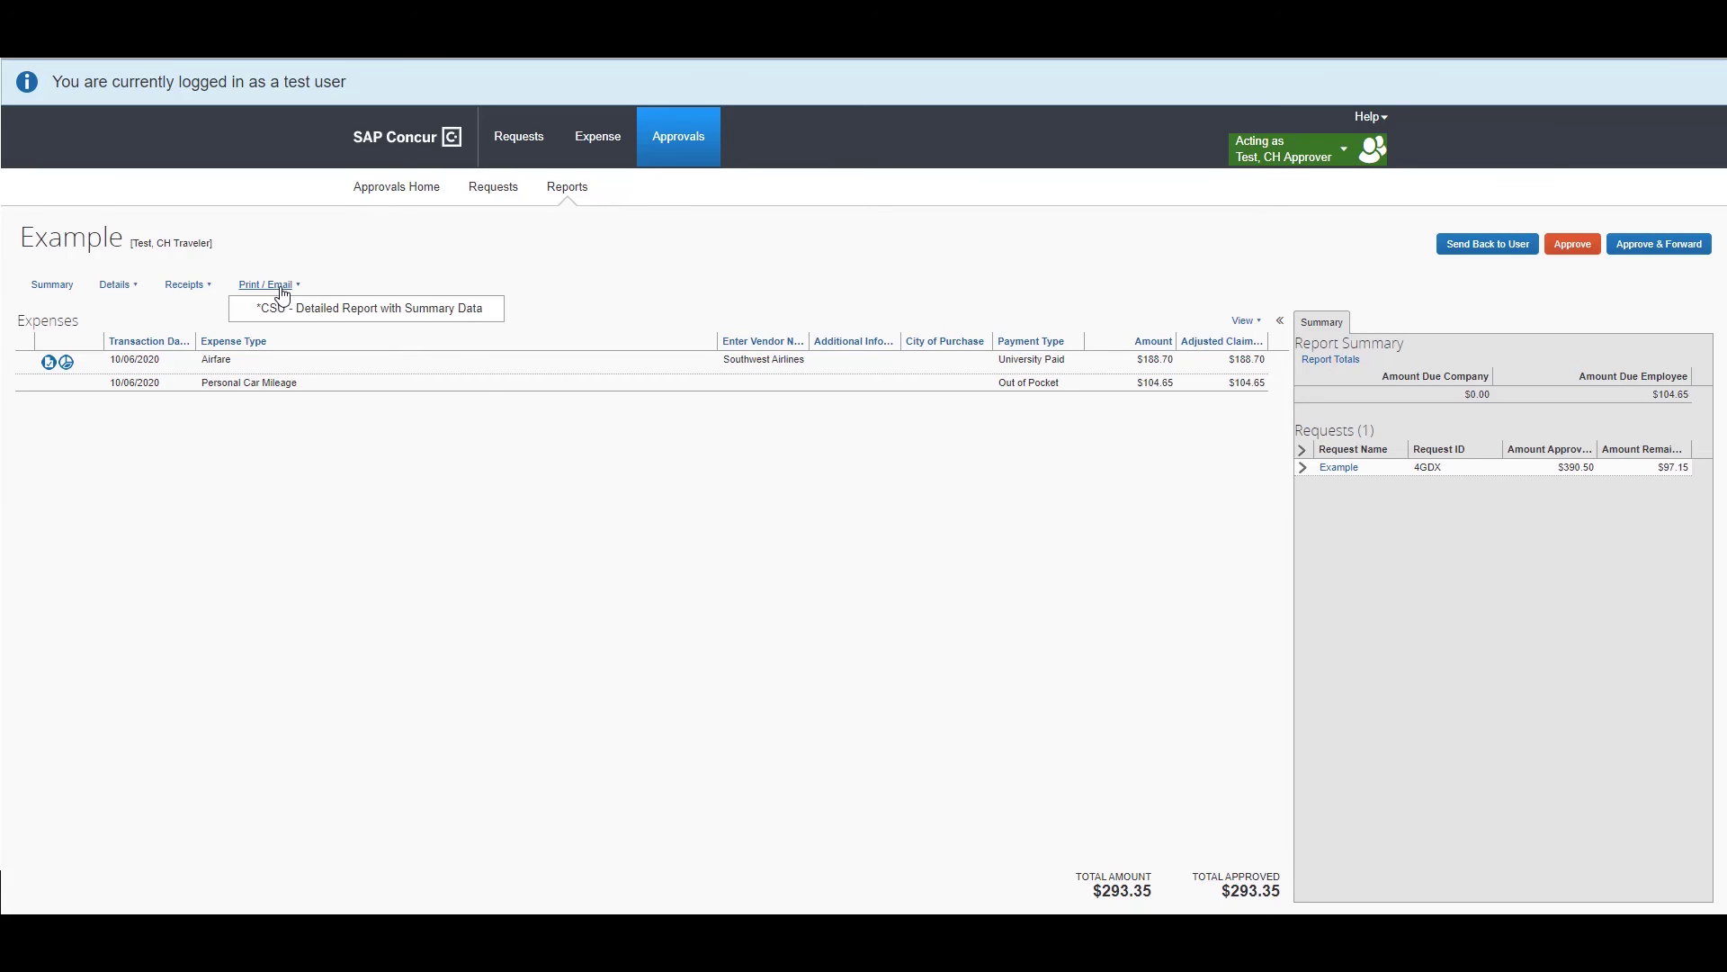
left_click(282, 309)
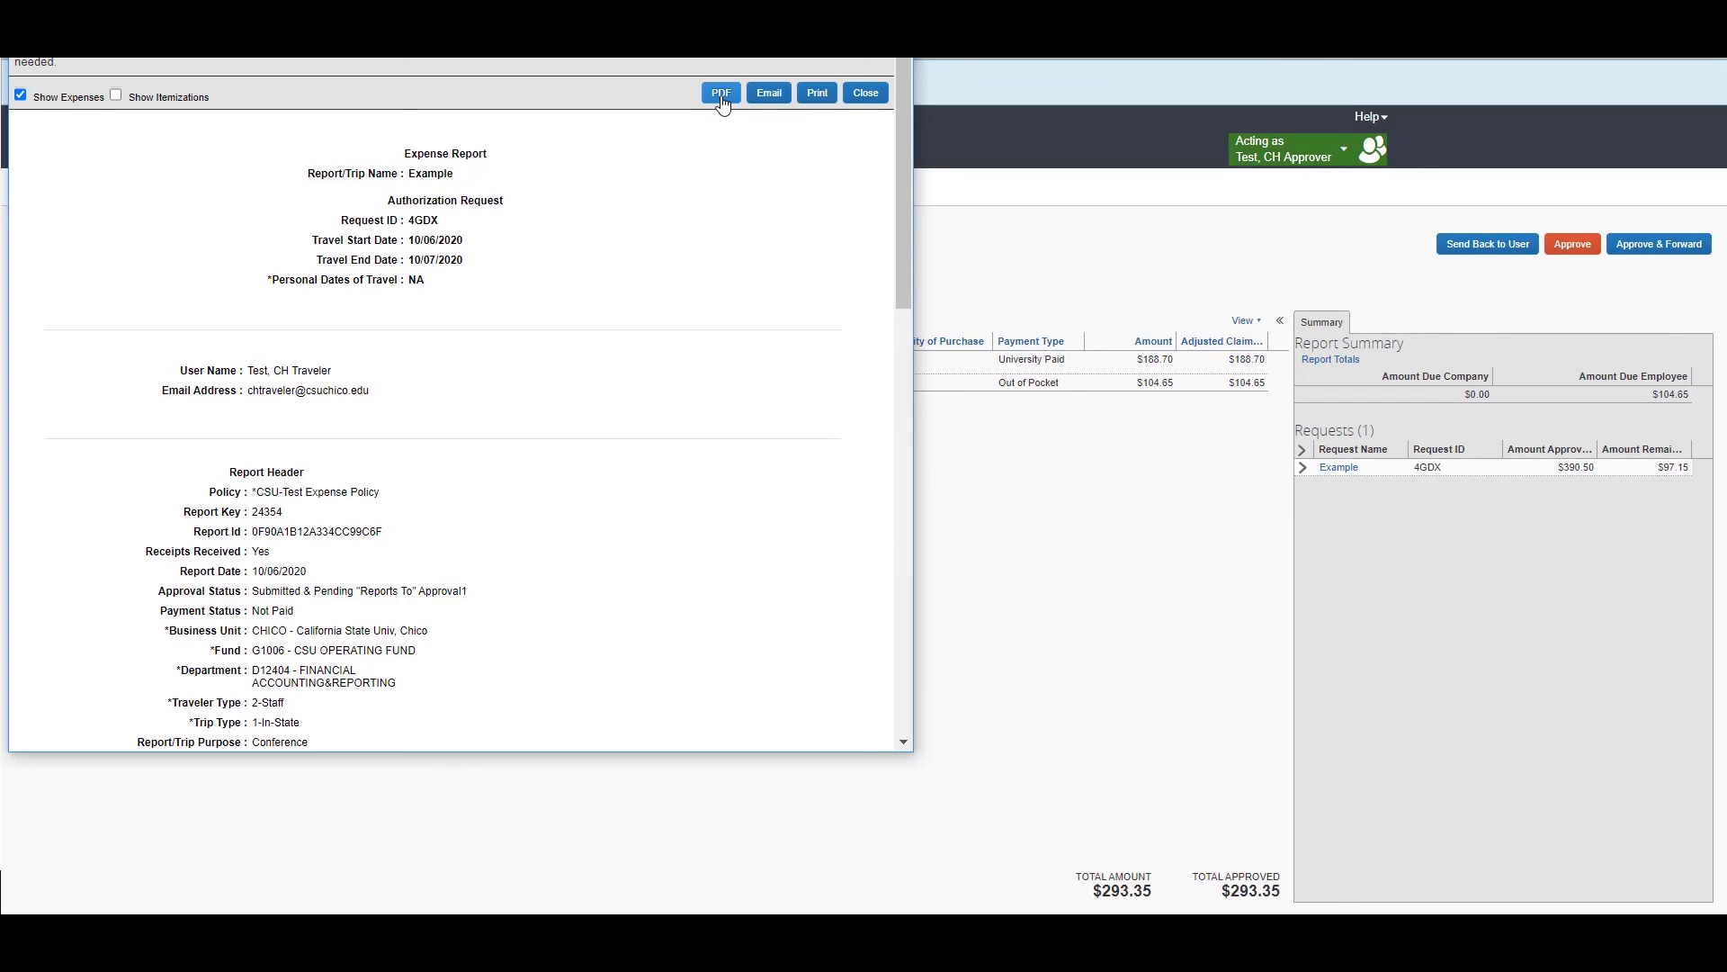
left_click(721, 94)
left_click_drag(699, 57, 784, 181)
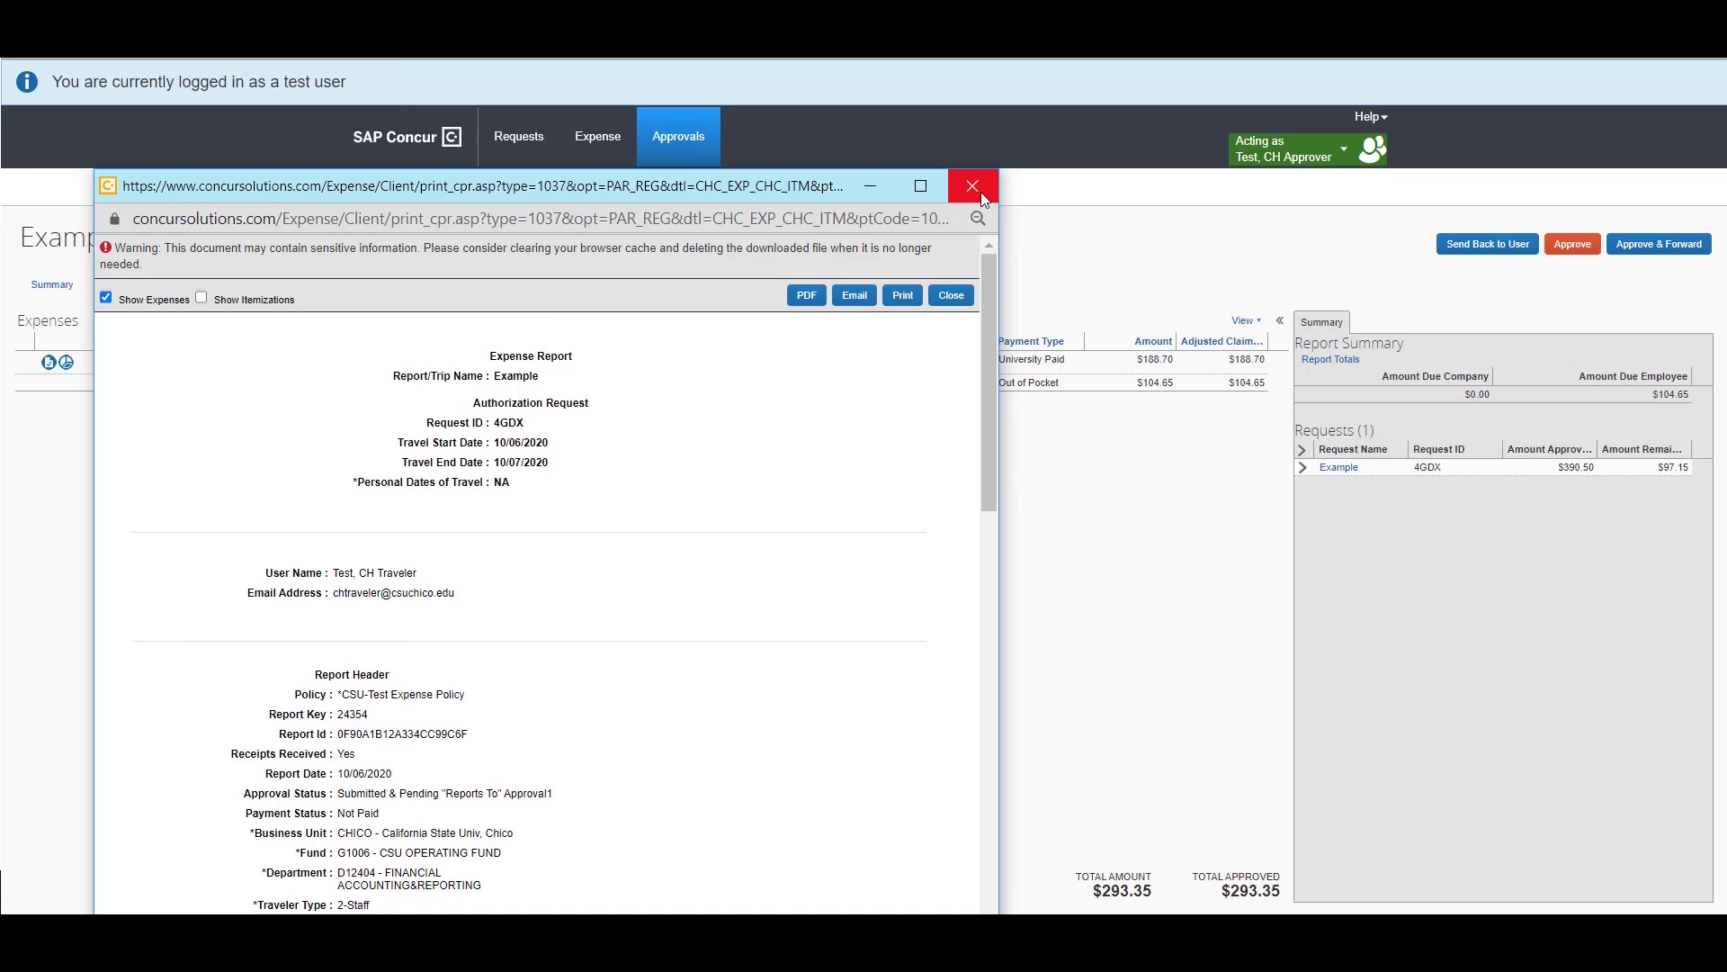
left_click(973, 186)
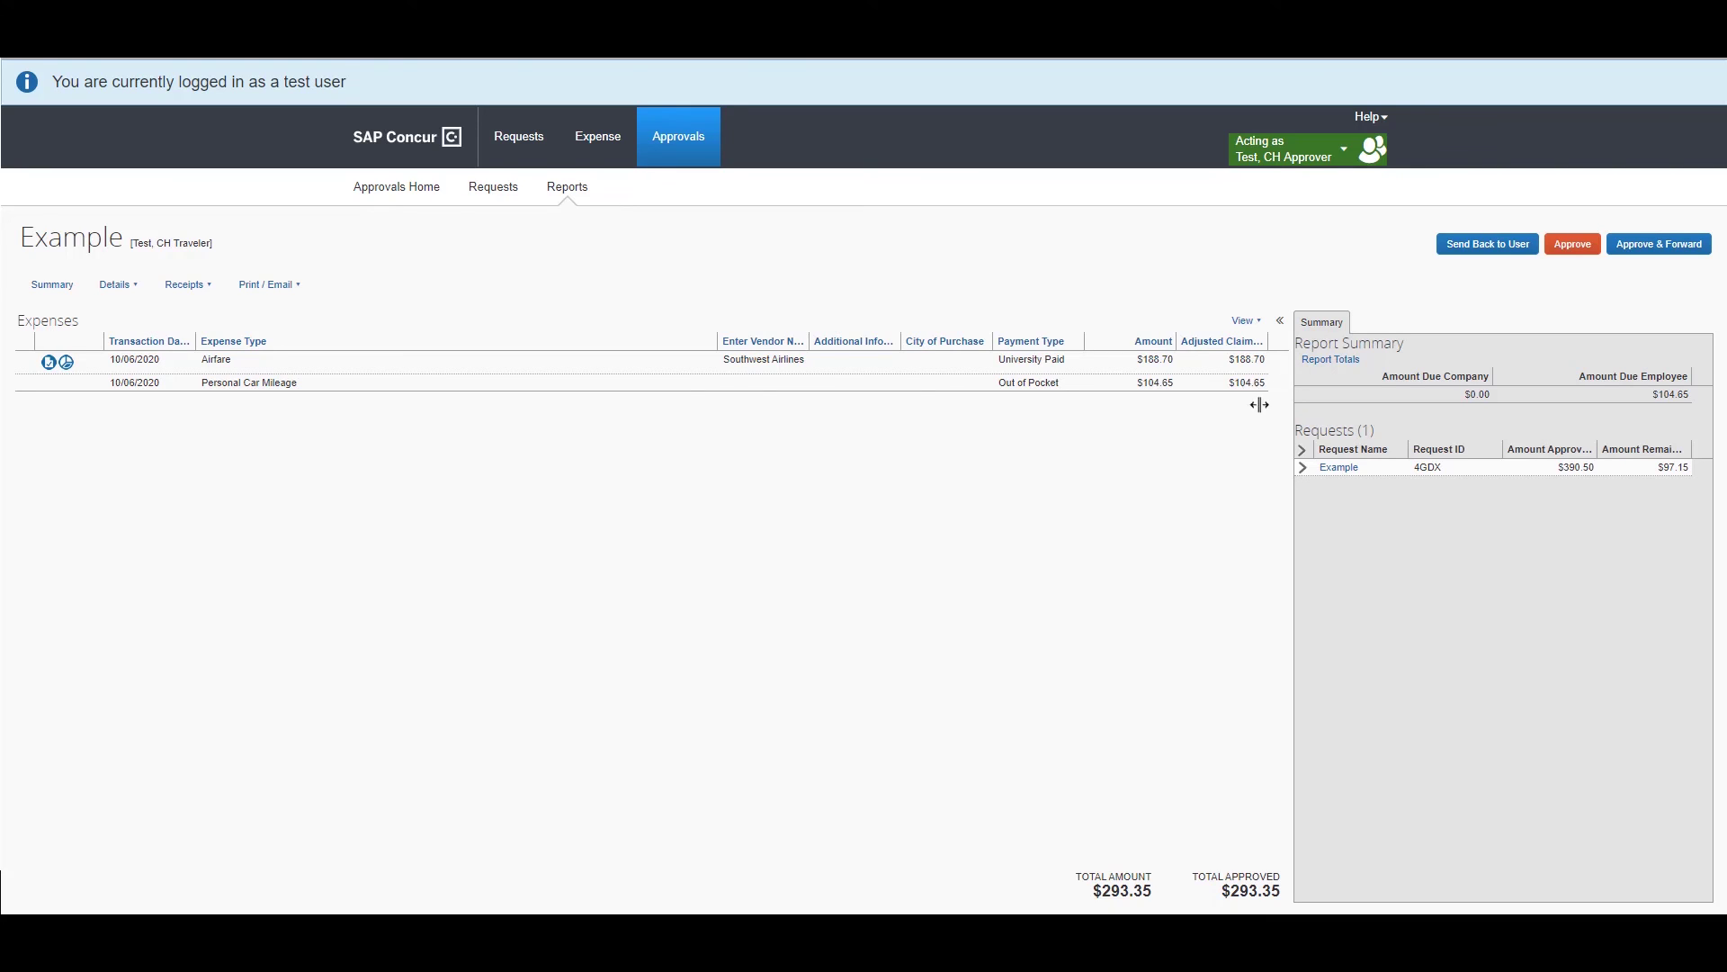
- Expand the linked Example request to compare approved and remaining amounts per expense type, and collapse it again
left_click(1303, 467)
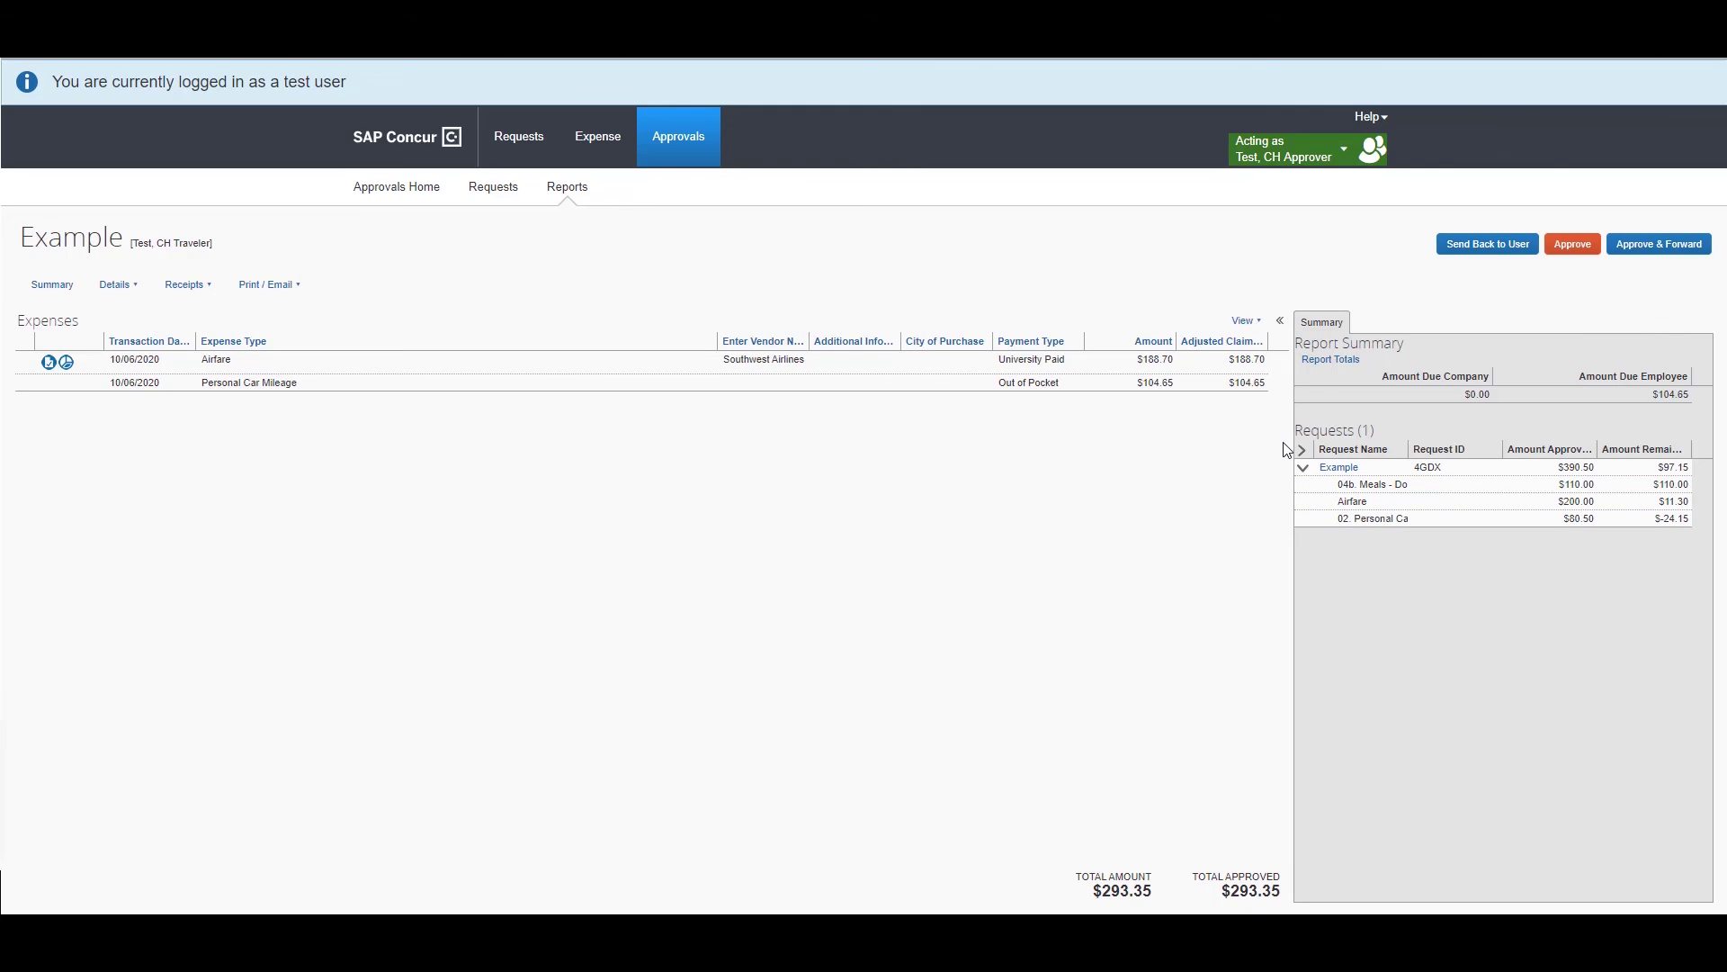
left_click(1301, 467)
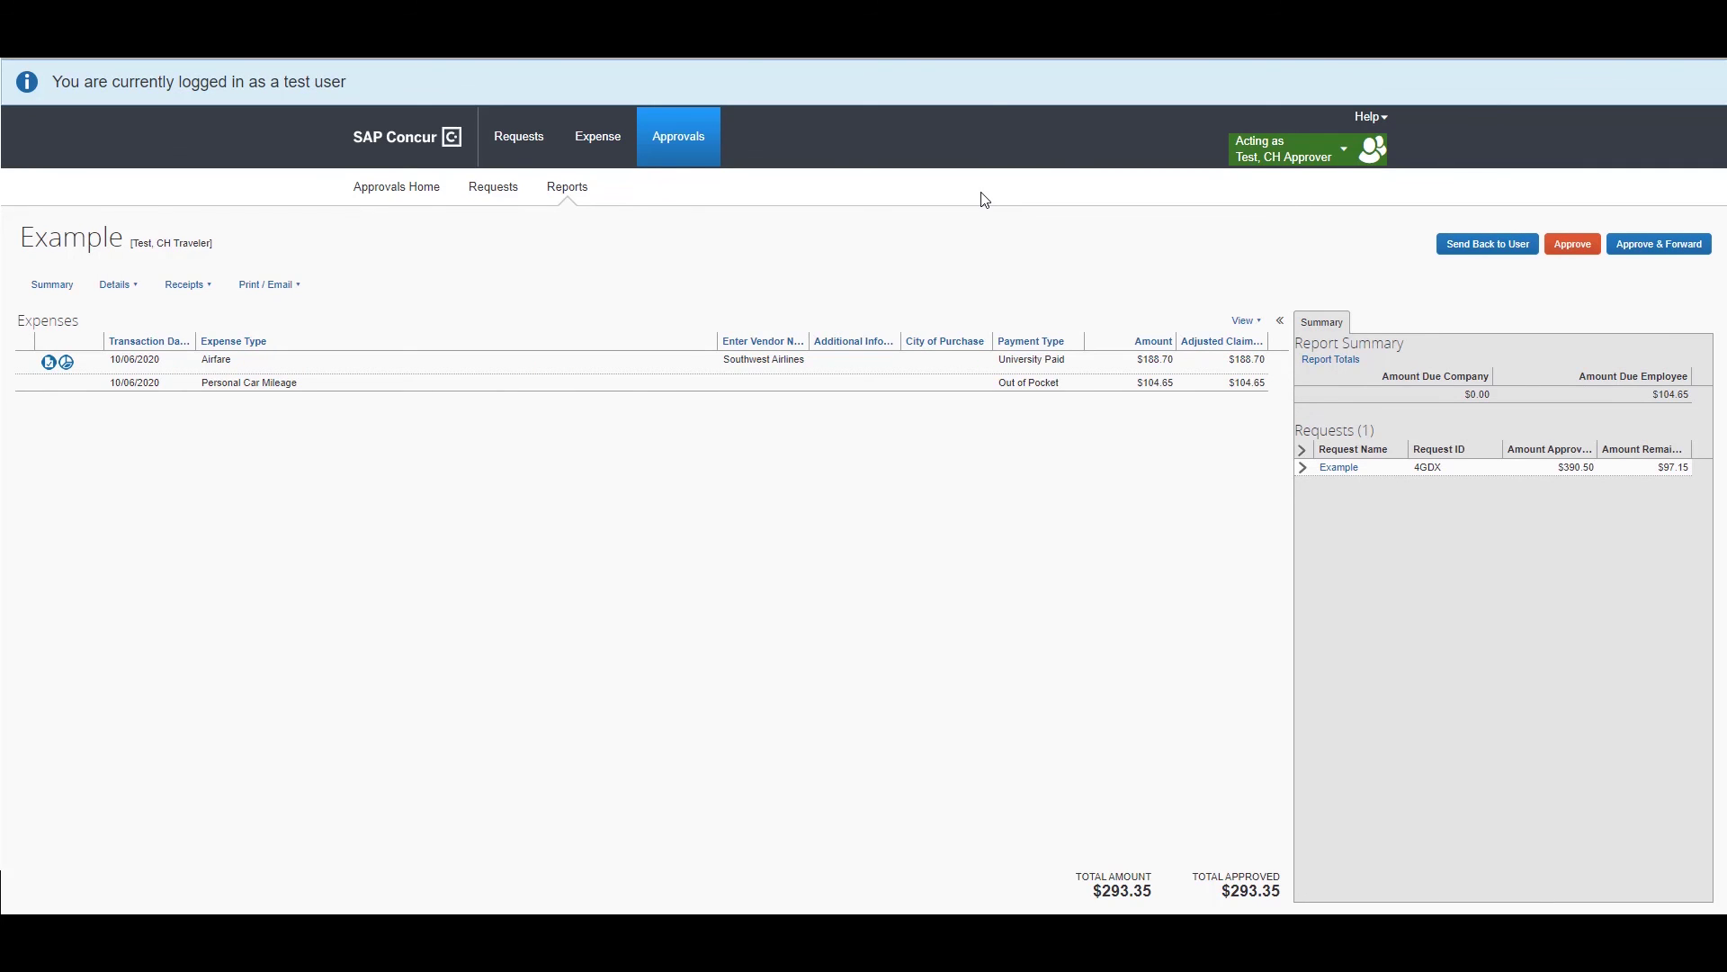
- End the session of acting for the approver and return to the home page
left_click(1322, 162)
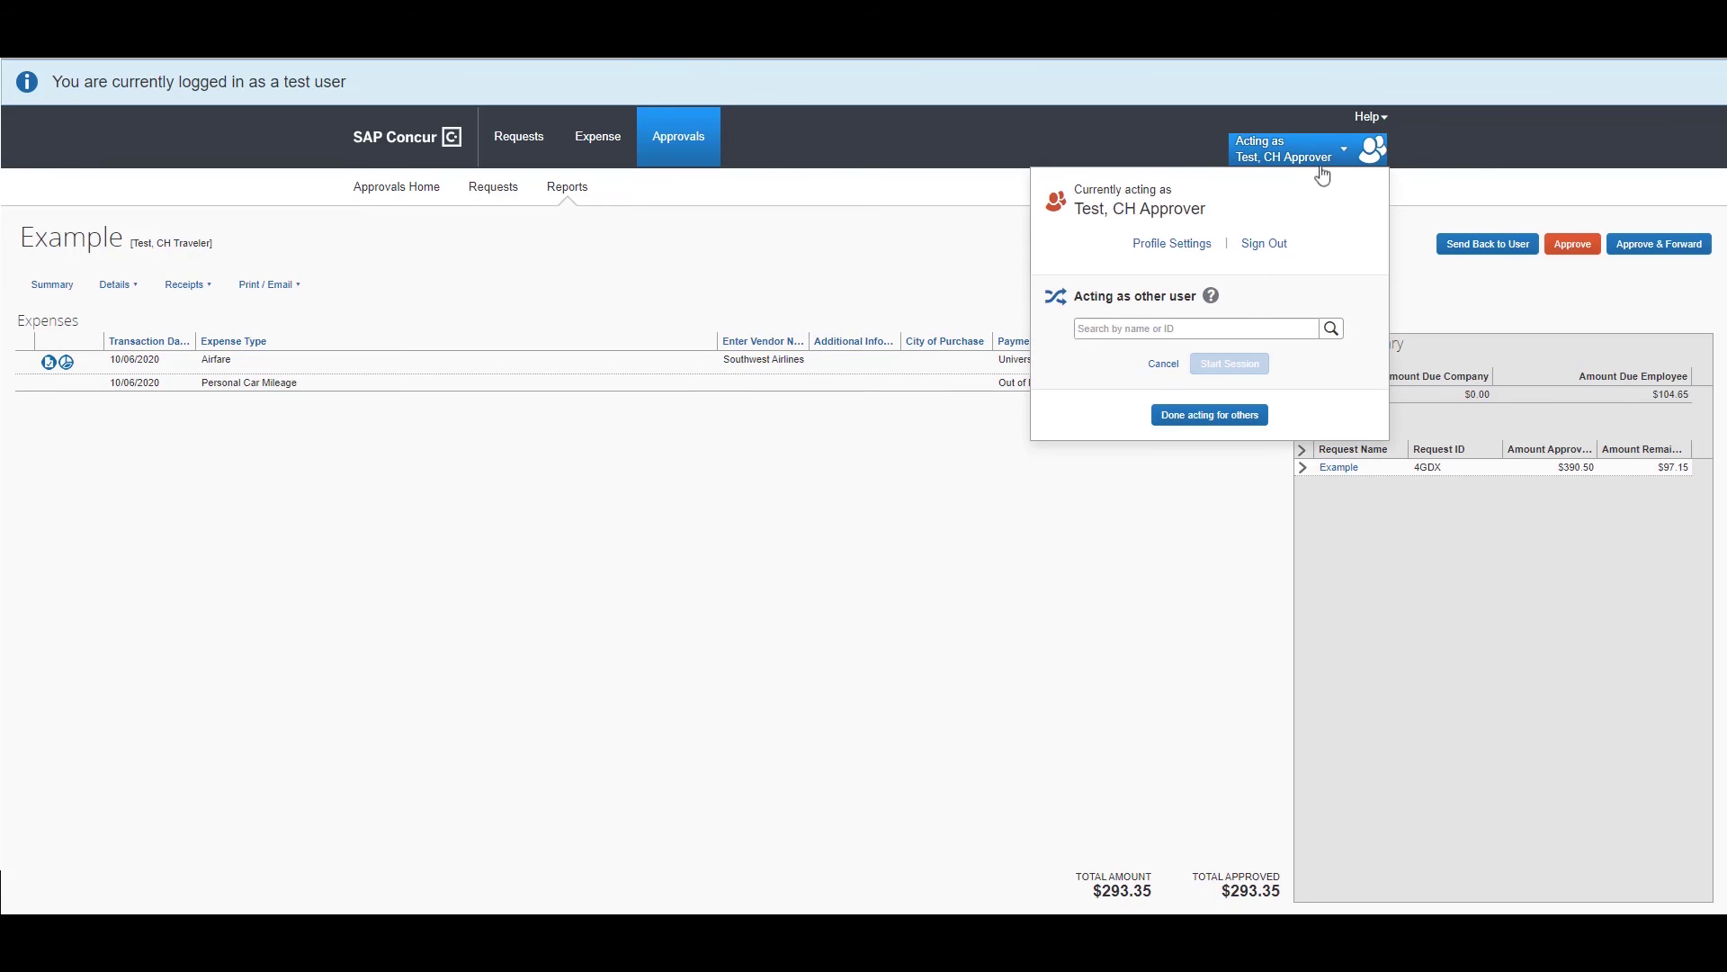
left_click(1199, 416)
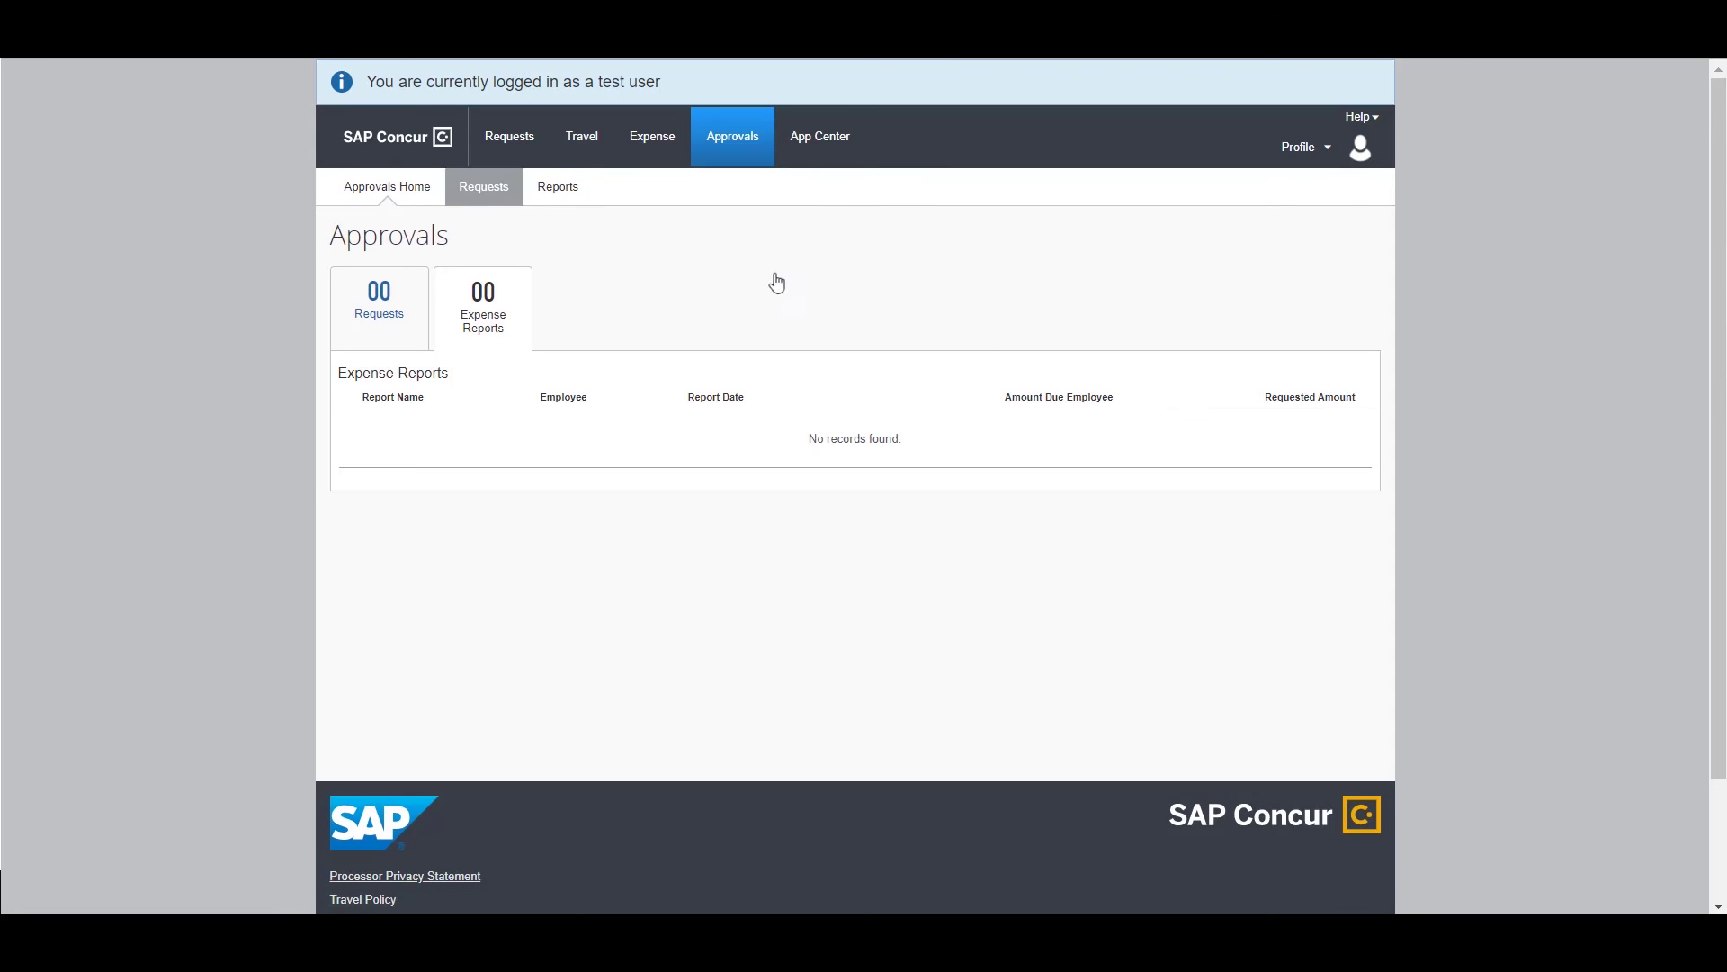
left_click(355, 142)
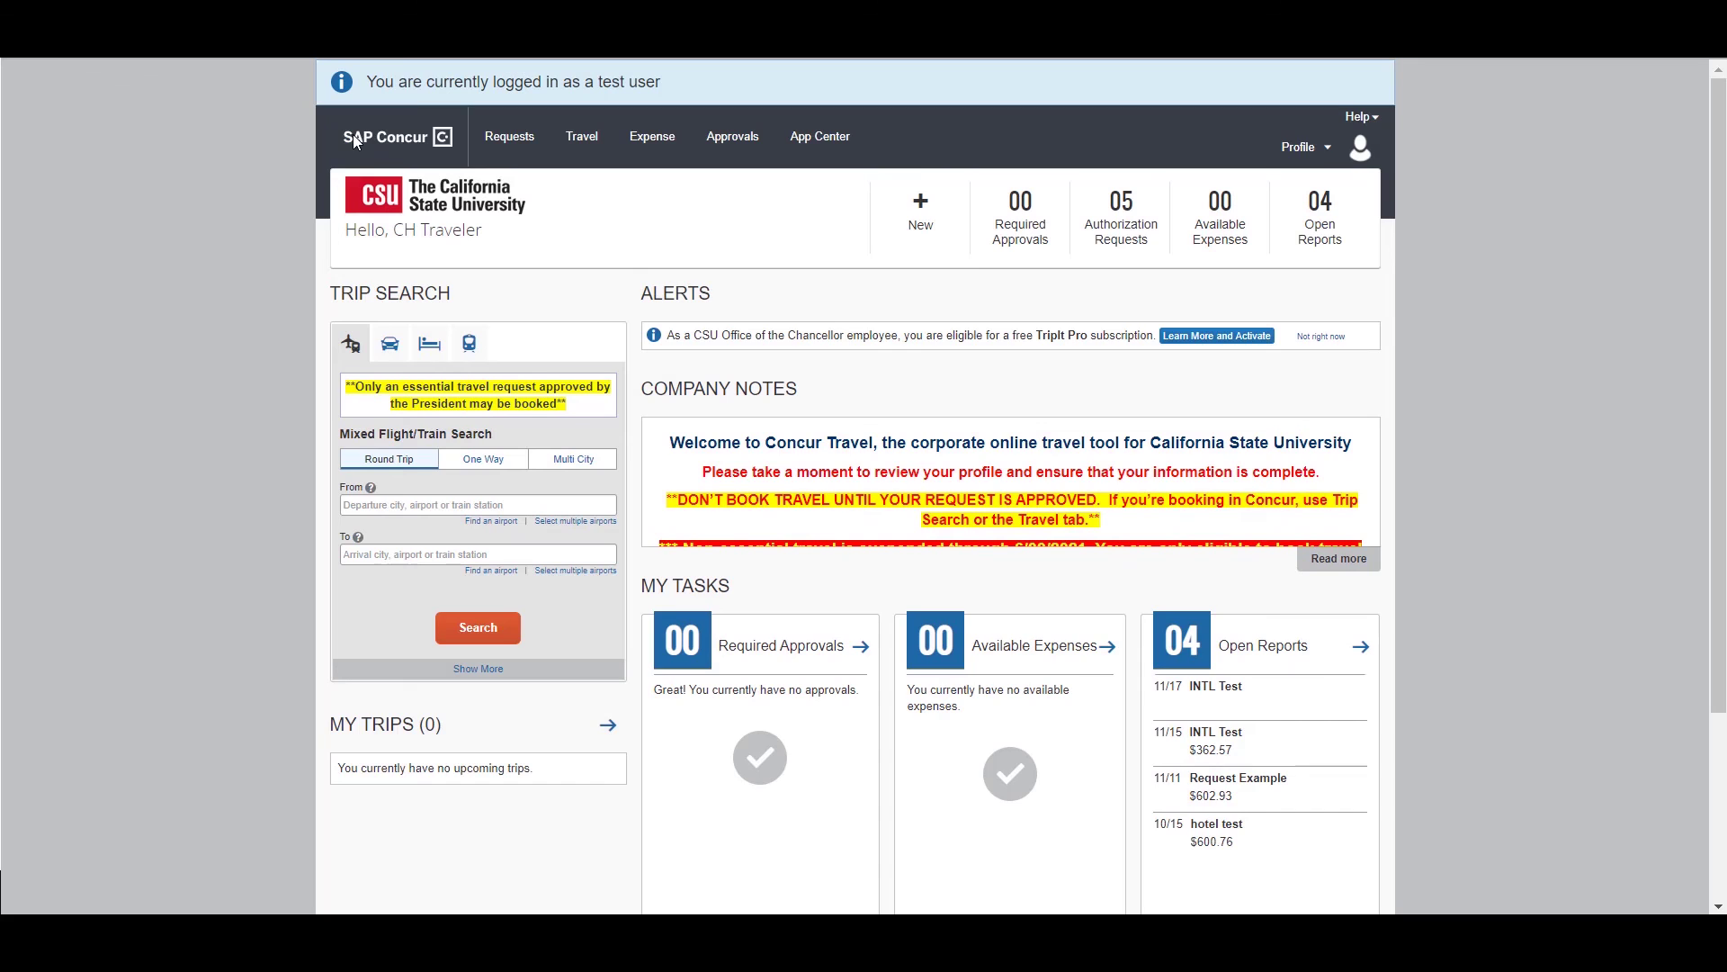